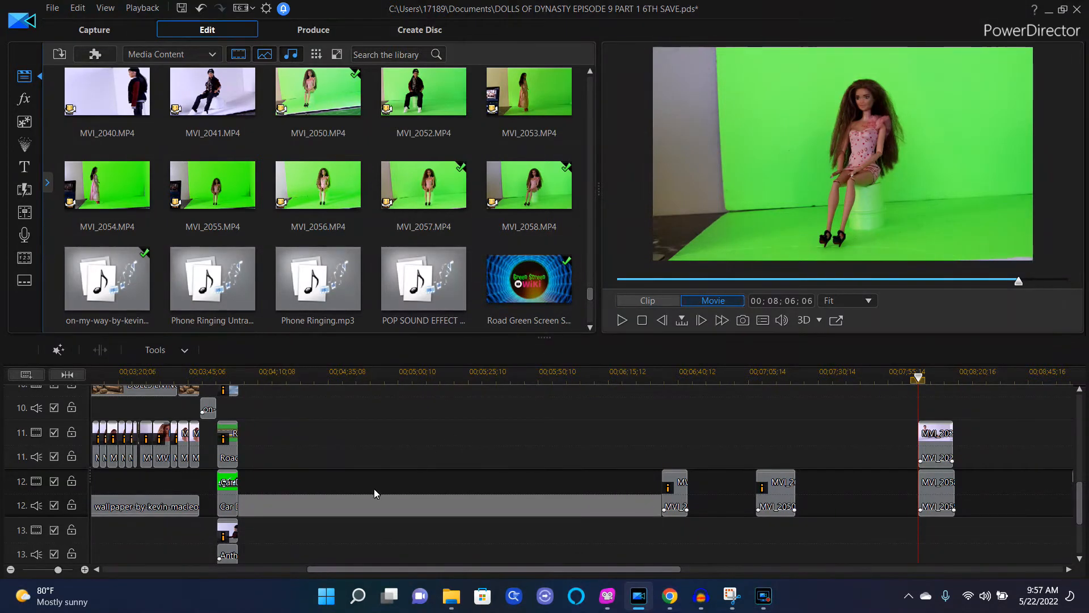
# Step: Apply a half-frame mask to the MVI_2058 clip and slide the mask so it frames the doll
pyautogui.click(935, 509)
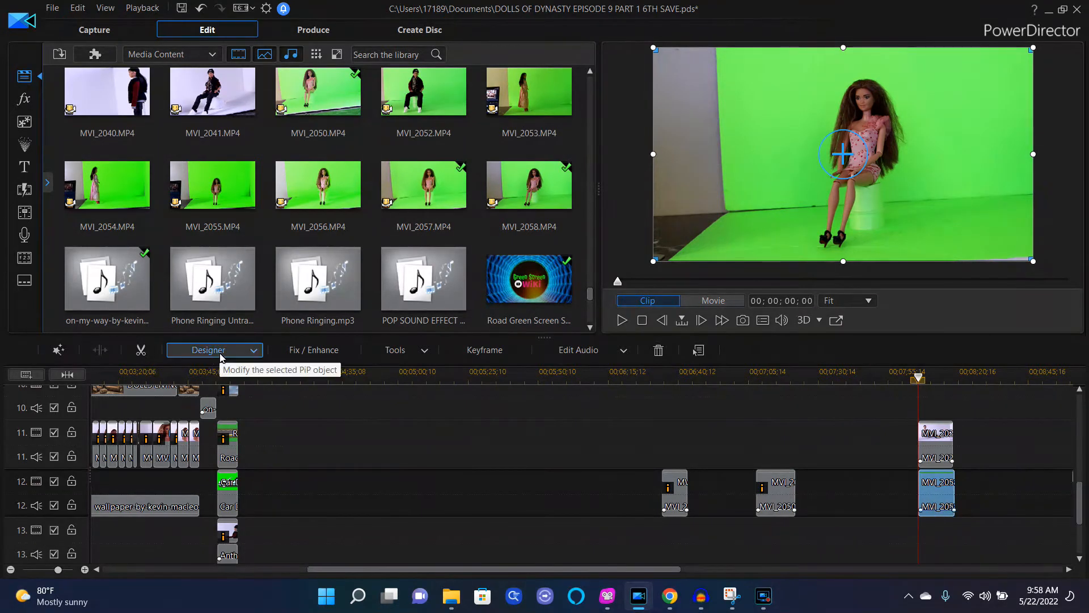
pyautogui.click(253, 353)
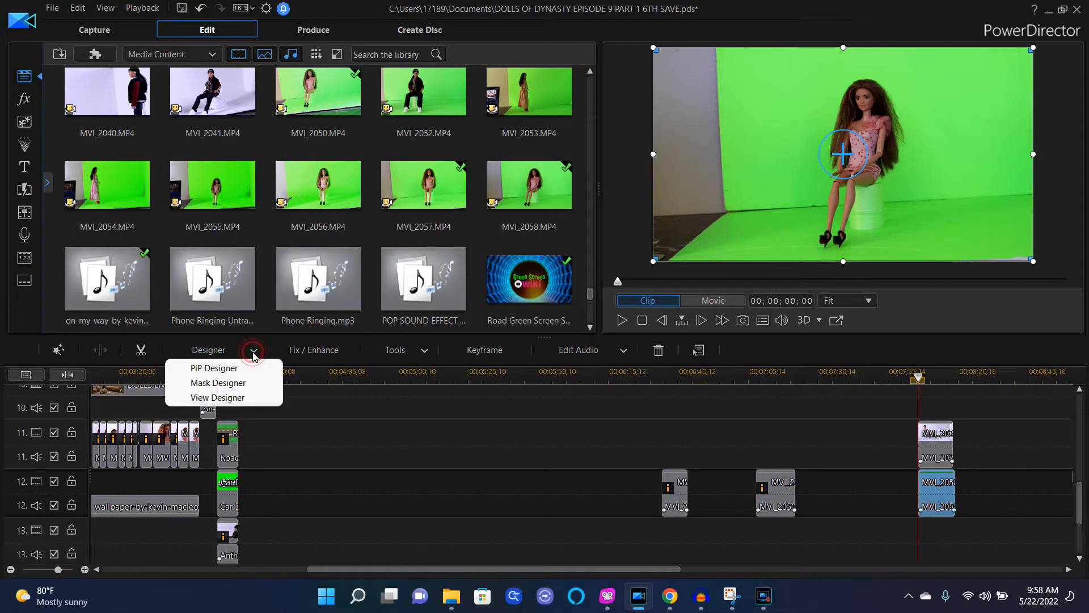
pyautogui.click(238, 384)
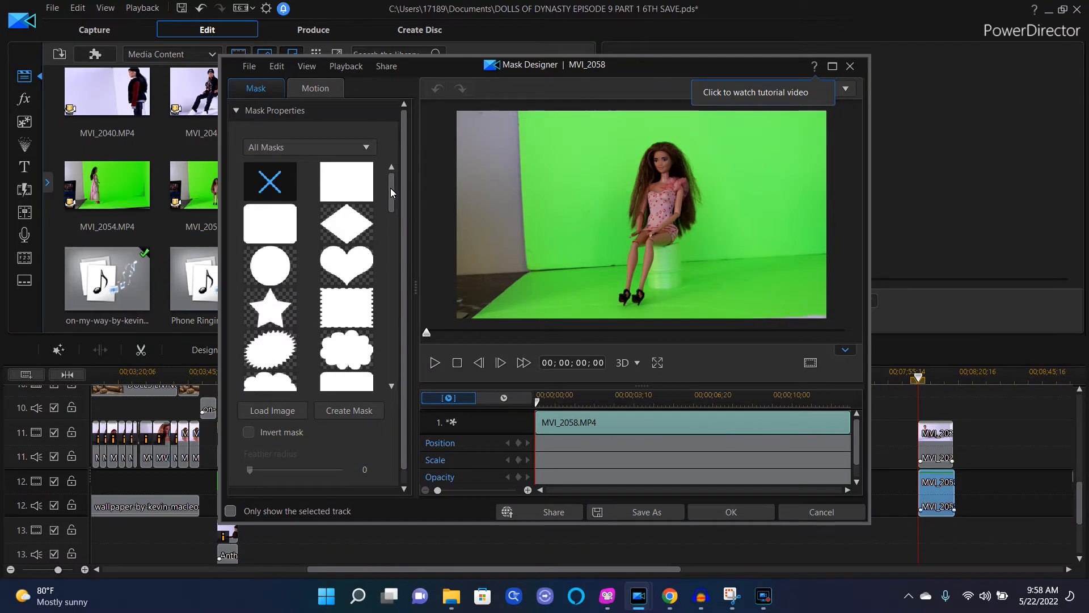
pyautogui.moveTo(390, 191); pyautogui.dragTo(391, 321)
pyautogui.click(343, 329)
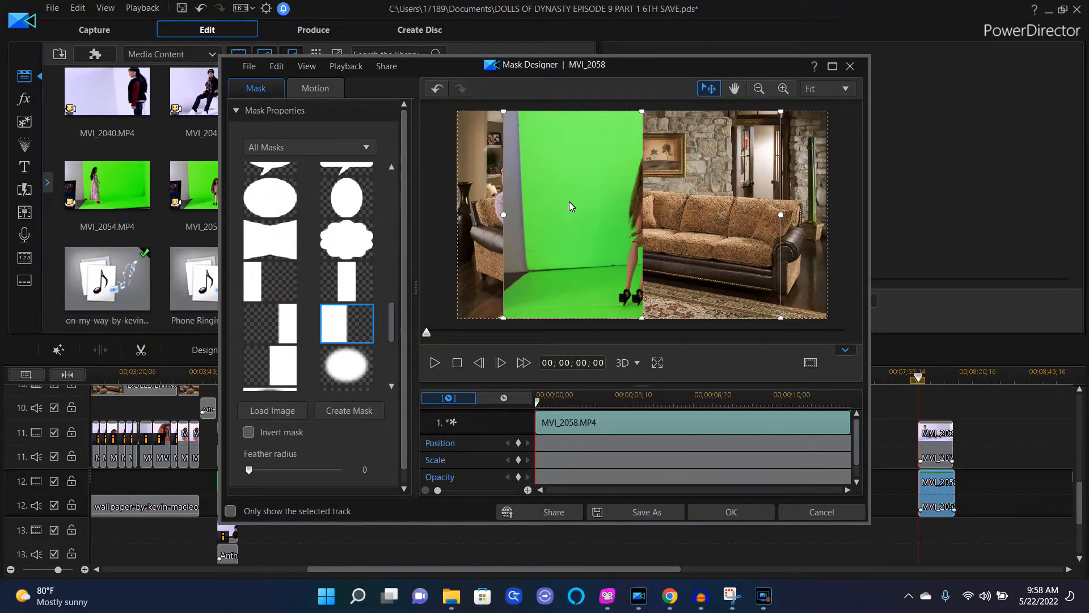
pyautogui.moveTo(570, 202); pyautogui.dragTo(651, 209)
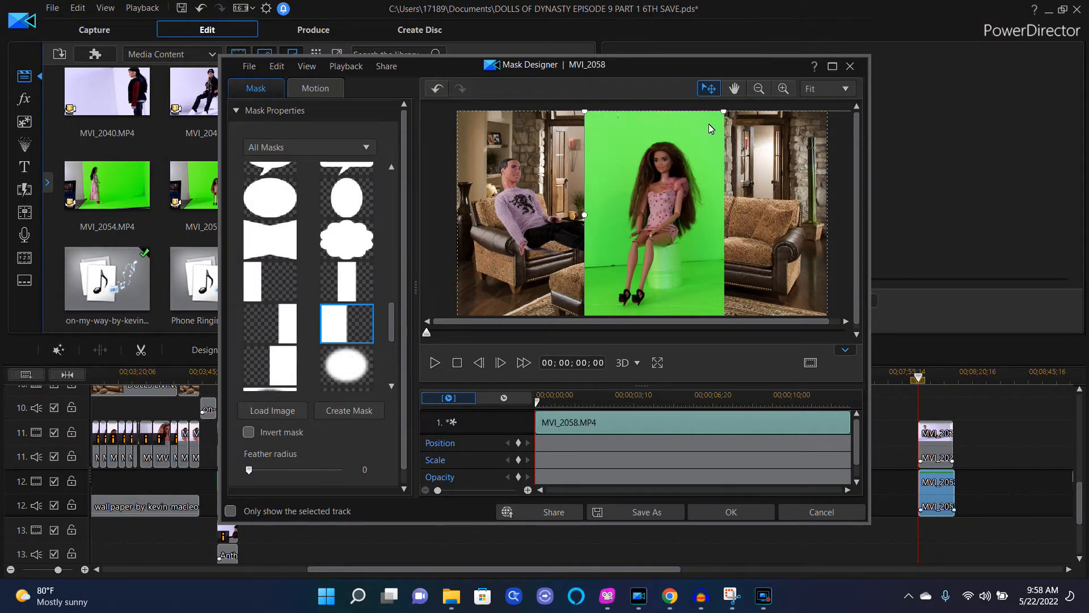
pyautogui.click(747, 515)
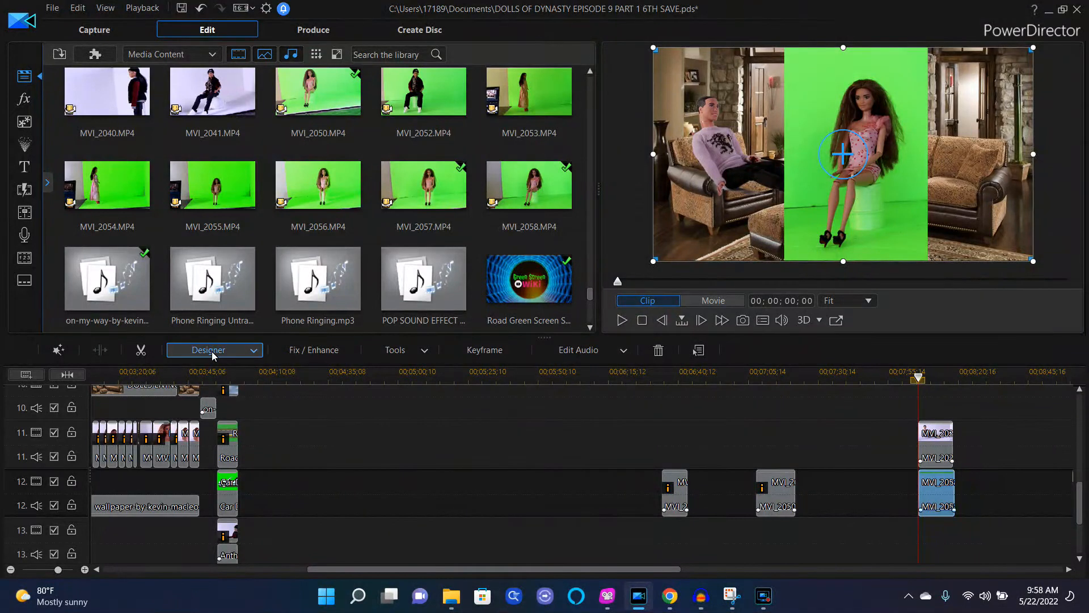
# Step: Open PiP Designer for the clip, enable Chroma Key, and sample the green backdrop as the key color
pyautogui.click(253, 356)
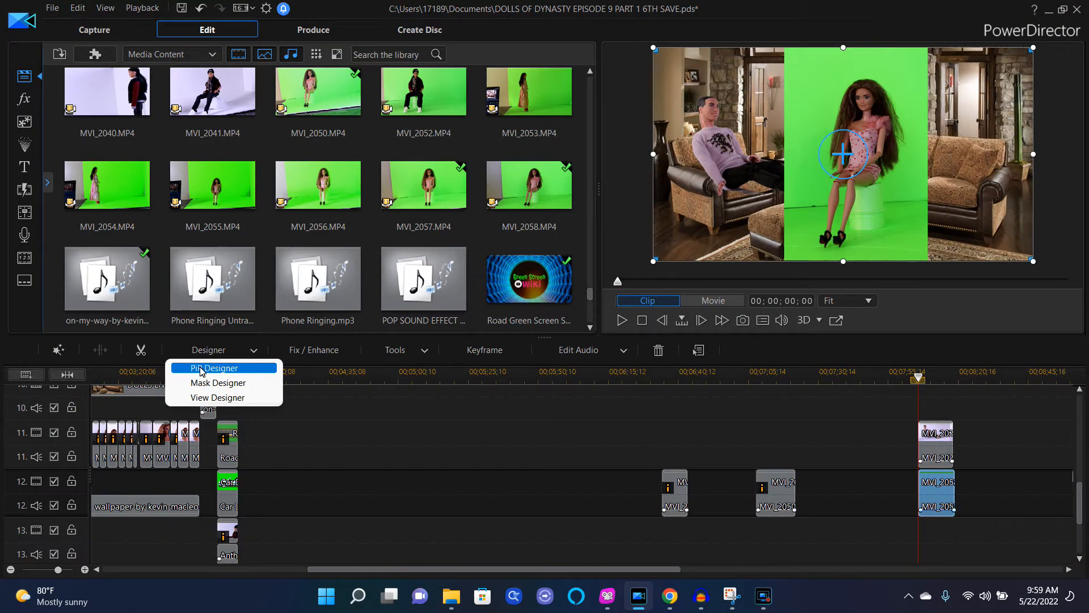
pyautogui.click(220, 369)
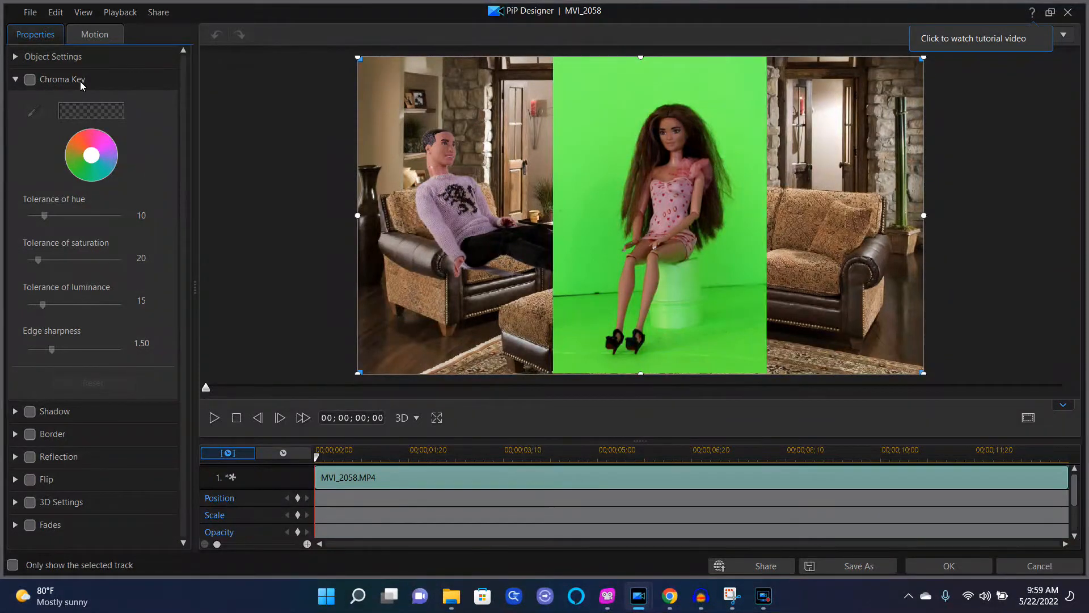
pyautogui.click(30, 80)
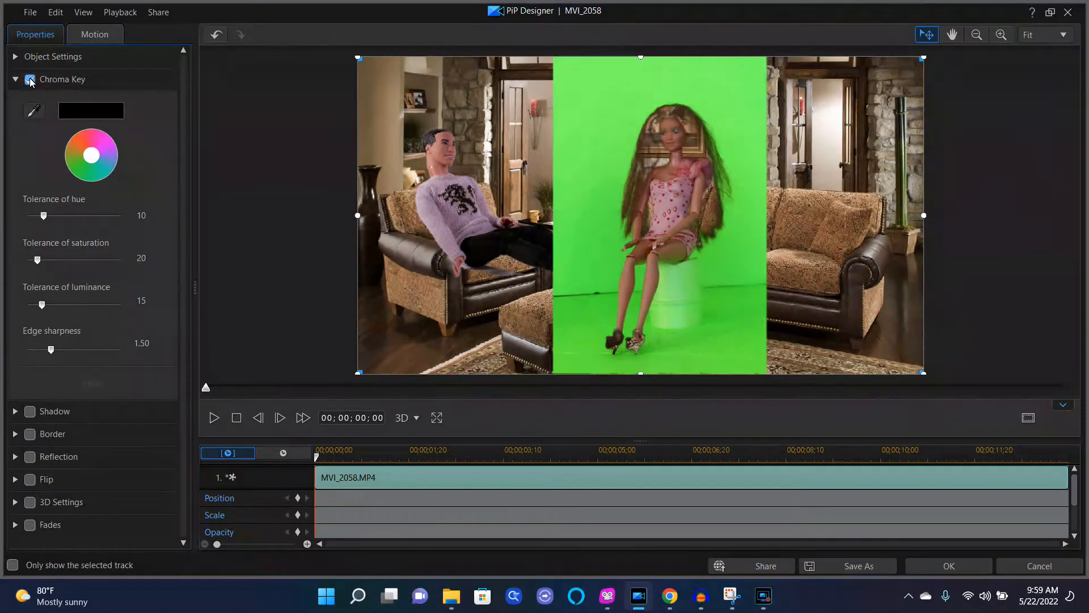
pyautogui.click(34, 114)
pyautogui.click(593, 126)
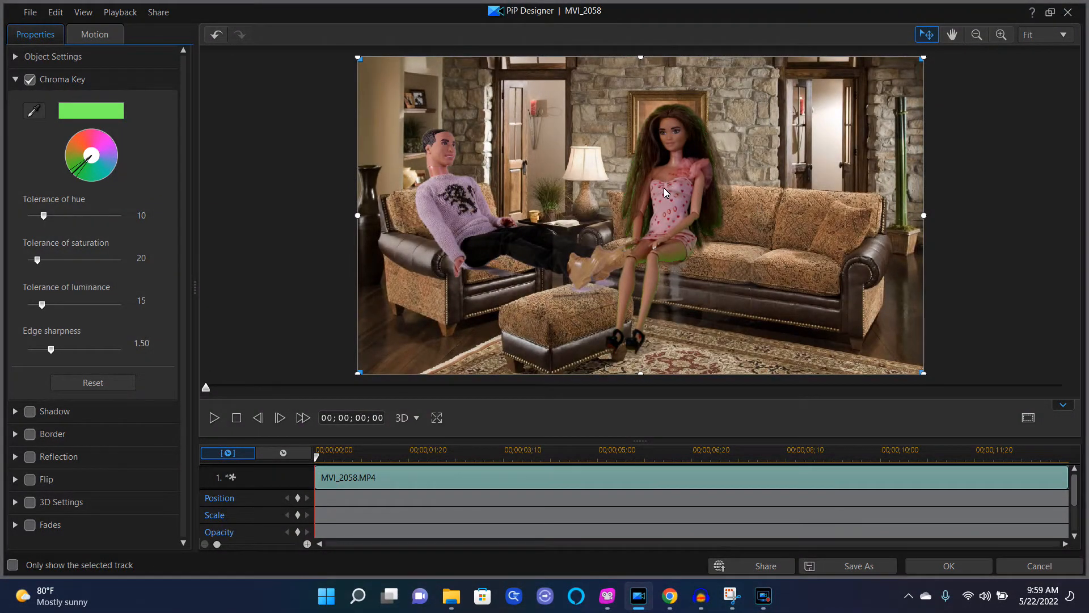
# Step: Move the keyed doll to the right so she sits on the sofa
pyautogui.moveTo(665, 189); pyautogui.dragTo(715, 196)
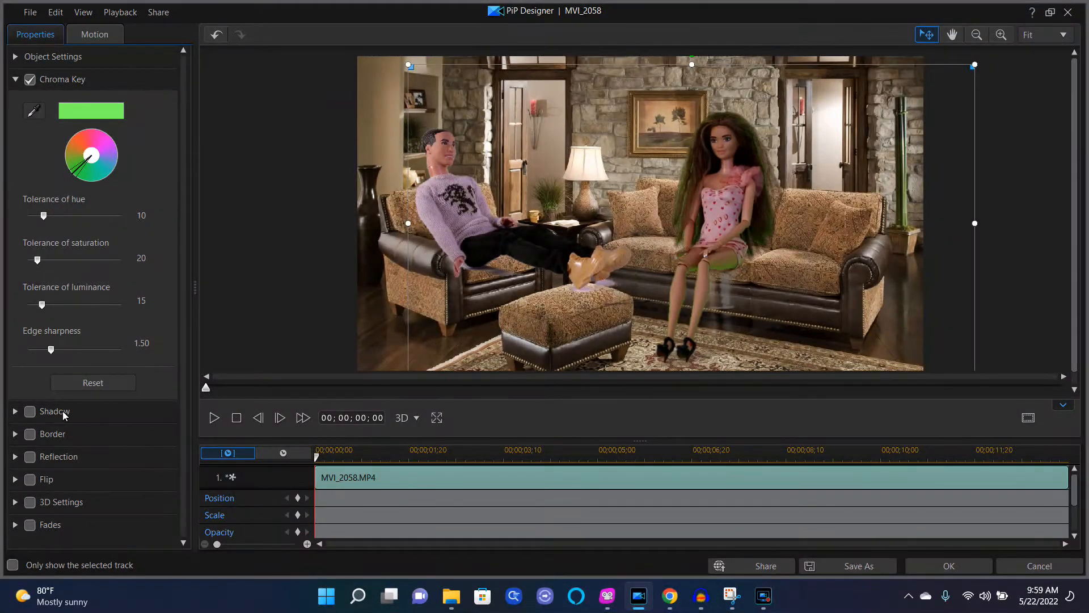
# Step: Set chroma key hue tolerance to 8, saturation tolerance to 51, and edge sharpness to 6.00
pyautogui.moveTo(50, 351); pyautogui.dragTo(110, 348)
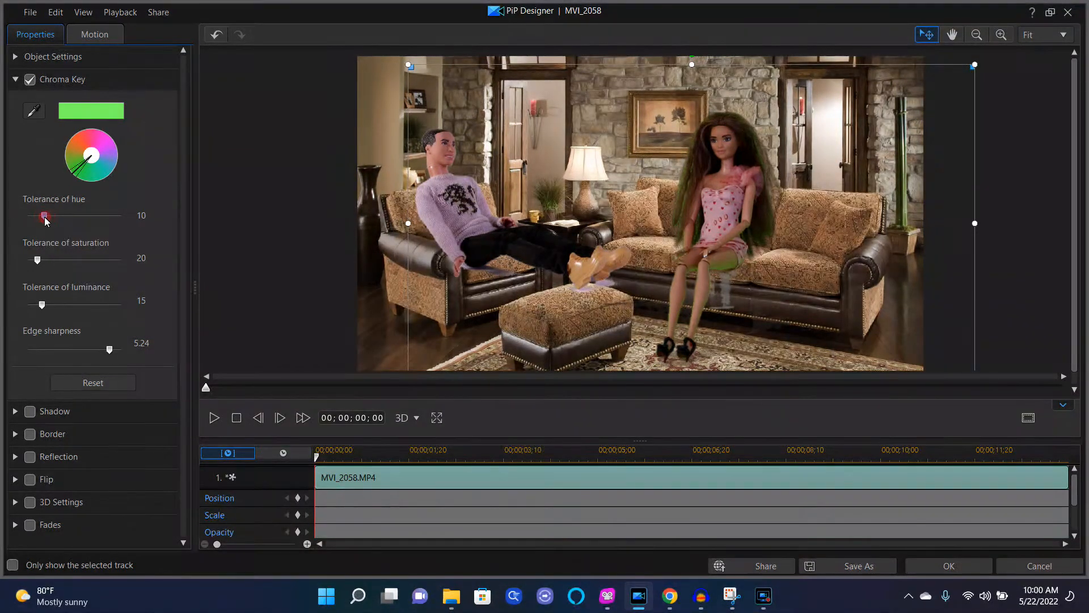
pyautogui.moveTo(45, 218)
pyautogui.mouseDown()
pyautogui.moveTo(62, 217)
pyautogui.moveTo(42, 225)
pyautogui.mouseUp()
pyautogui.moveTo(38, 261); pyautogui.dragTo(51, 261)
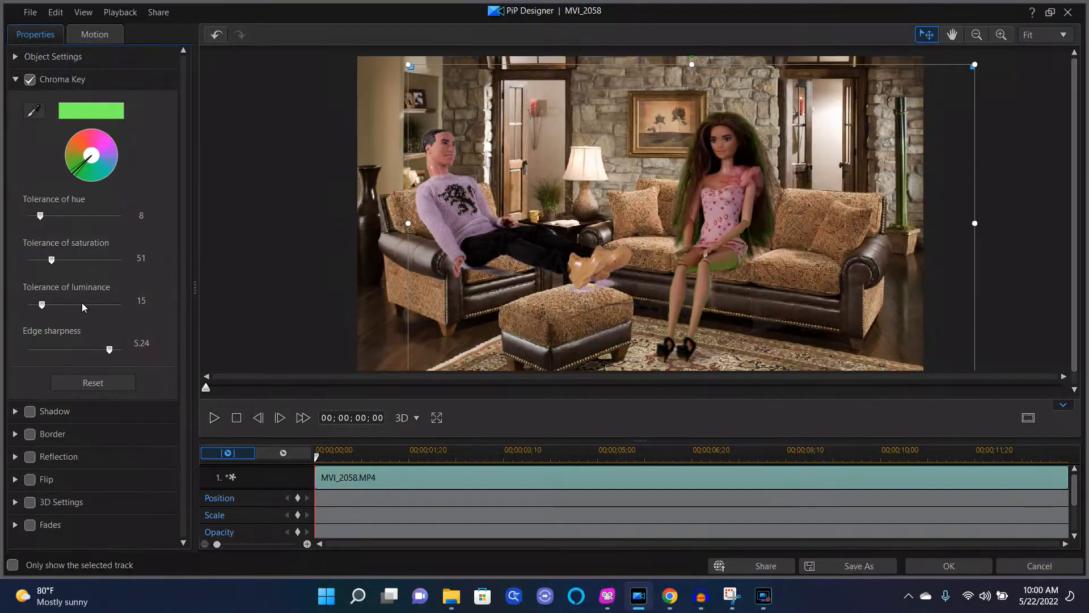
pyautogui.moveTo(42, 304); pyautogui.dragTo(54, 304)
pyautogui.moveTo(48, 307); pyautogui.dragTo(44, 308)
pyautogui.moveTo(113, 351)
pyautogui.mouseDown()
pyautogui.moveTo(100, 355)
pyautogui.moveTo(117, 353)
pyautogui.mouseUp()
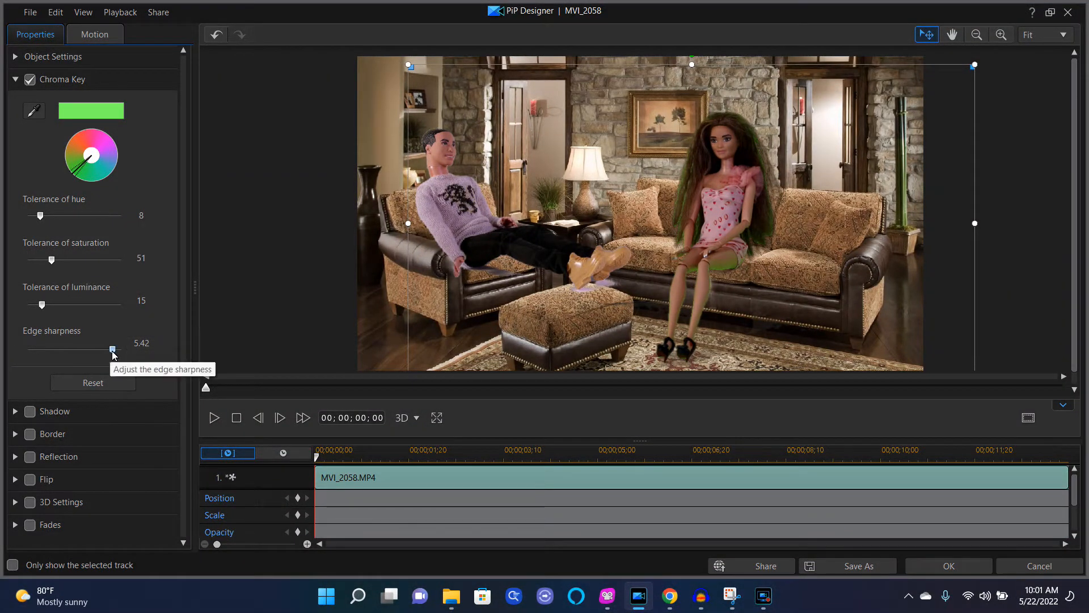
pyautogui.moveTo(112, 349); pyautogui.dragTo(133, 352)
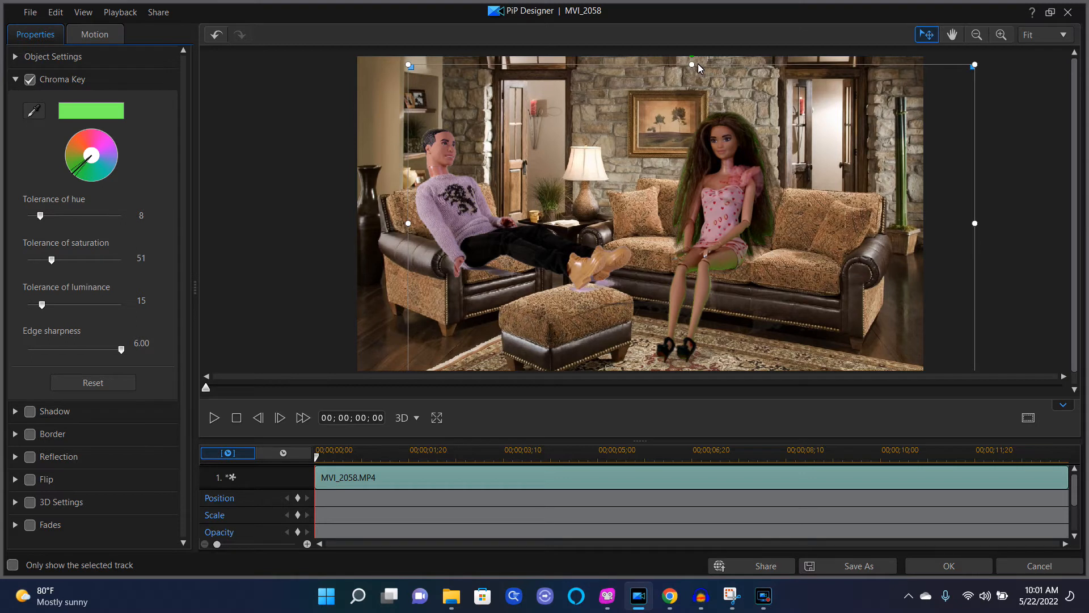
# Step: Shrink the clip slightly from its top edge and reposition the doll on the sofa
pyautogui.moveTo(692, 64); pyautogui.dragTo(688, 78)
pyautogui.moveTo(728, 248); pyautogui.dragTo(732, 236)
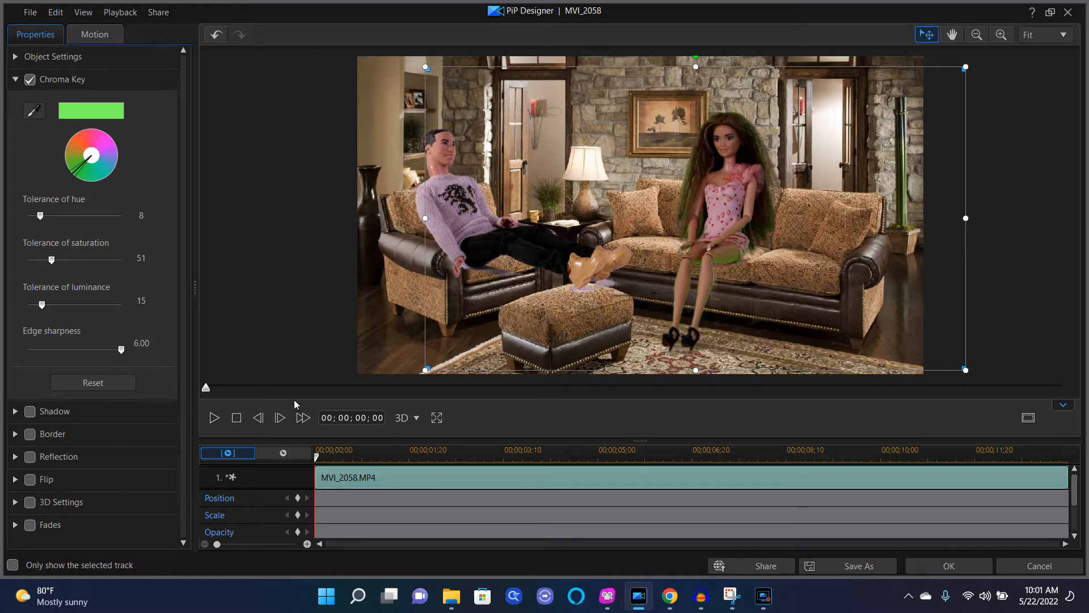
# Step: Set luminance tolerance to 36 and apply the PiP Designer changes
pyautogui.moveTo(40, 305)
pyautogui.mouseDown()
pyautogui.moveTo(68, 298)
pyautogui.moveTo(61, 302)
pyautogui.mouseUp()
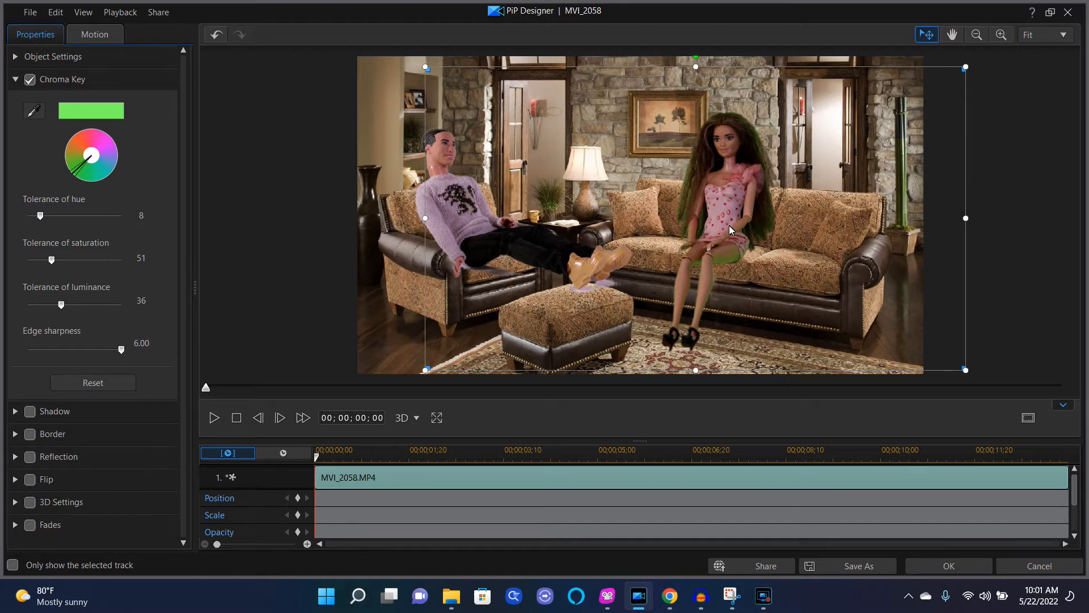
pyautogui.click(974, 572)
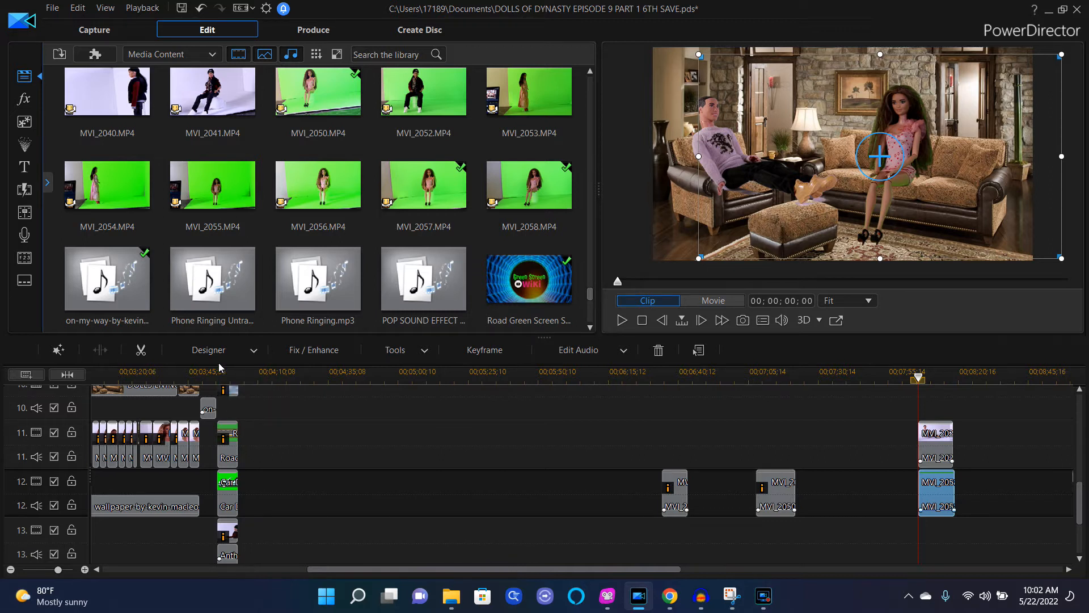
# Step: Enable Lighting Adjustment in Fix / Enhance for the selected clip
pyautogui.click(317, 355)
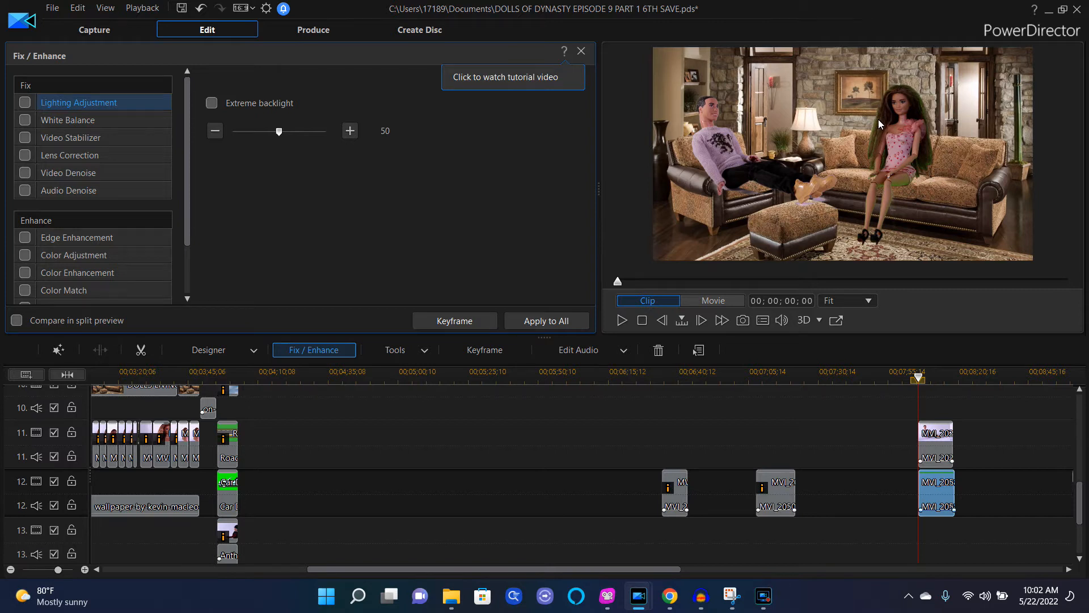
pyautogui.click(23, 104)
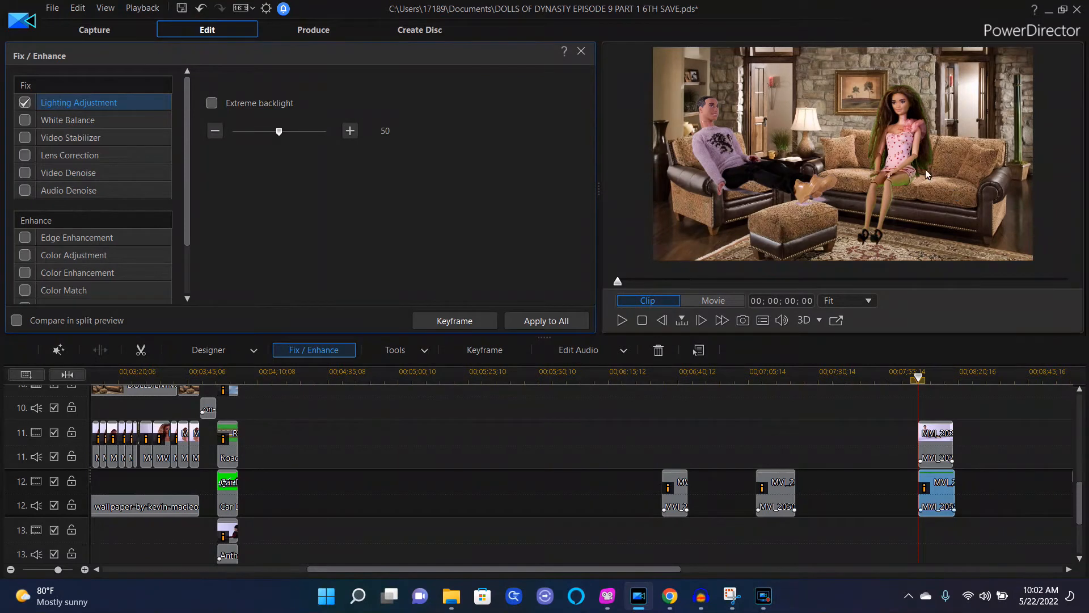
# Step: Preview the composited scene full screen, then close the Fix / Enhance panel
pyautogui.doubleClick(845, 145)
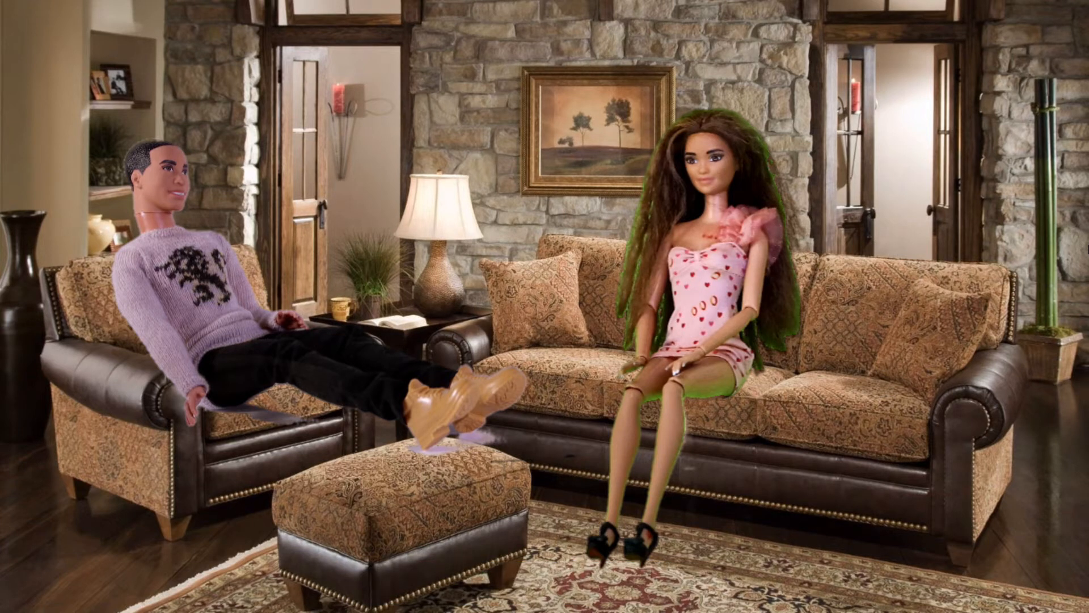
pyautogui.moveTo(669, 381)
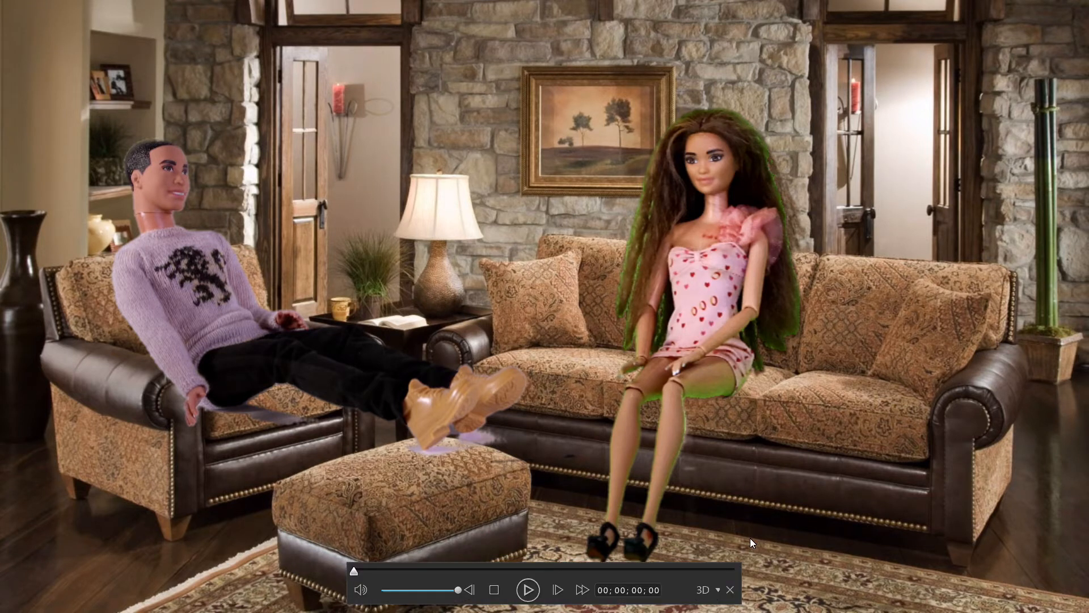
pyautogui.click(730, 590)
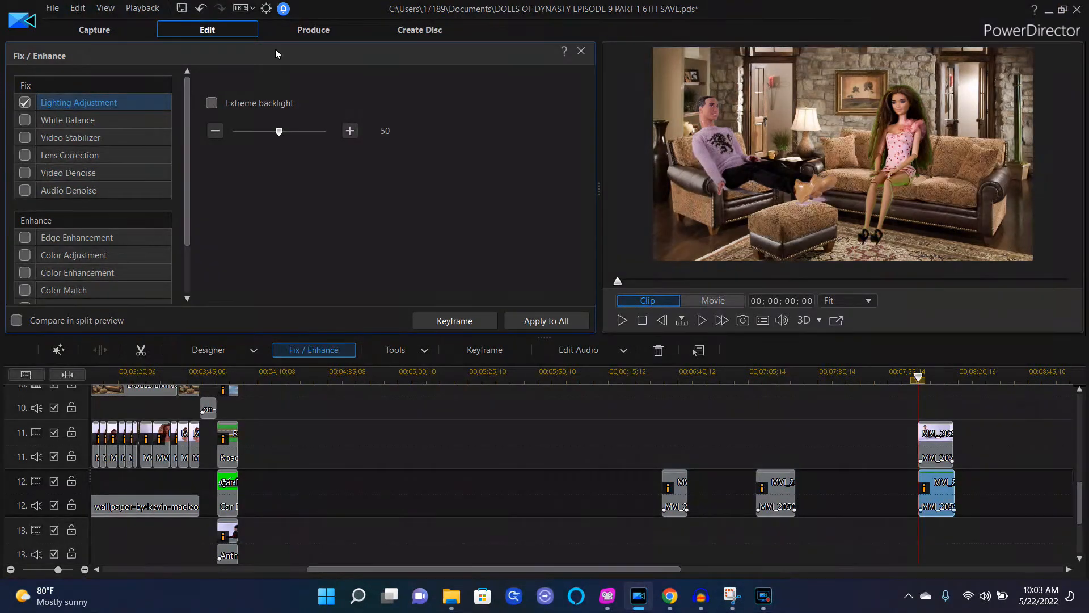
pyautogui.click(581, 51)
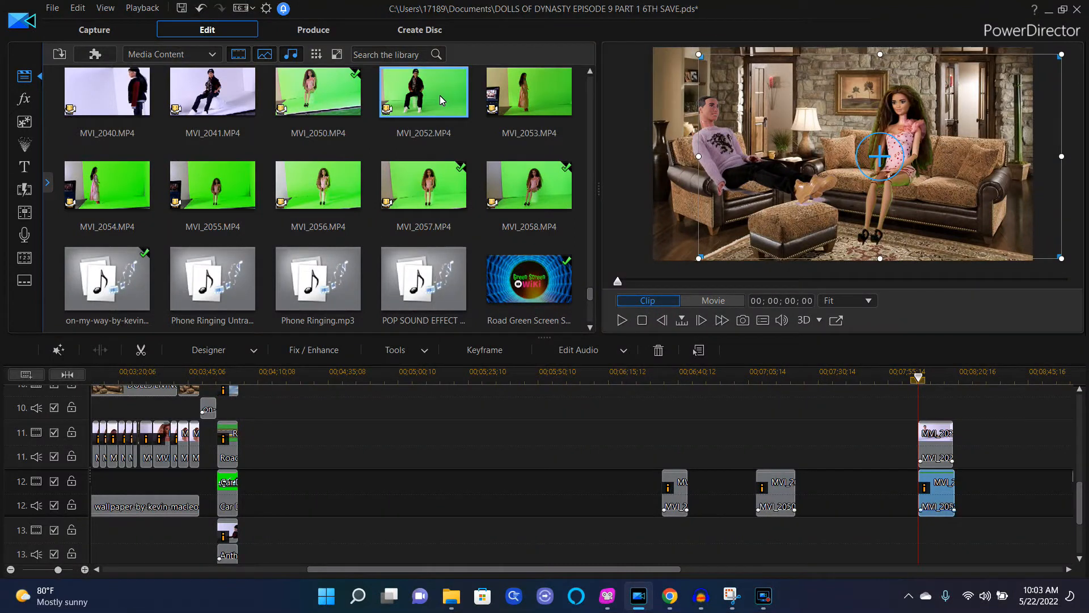
# Step: Add clip MVI_2052 to track 13, aligned under the MVI_2058 clip's position
pyautogui.moveTo(434, 108); pyautogui.dragTo(975, 610)
pyautogui.moveTo(966, 567); pyautogui.dragTo(922, 530)
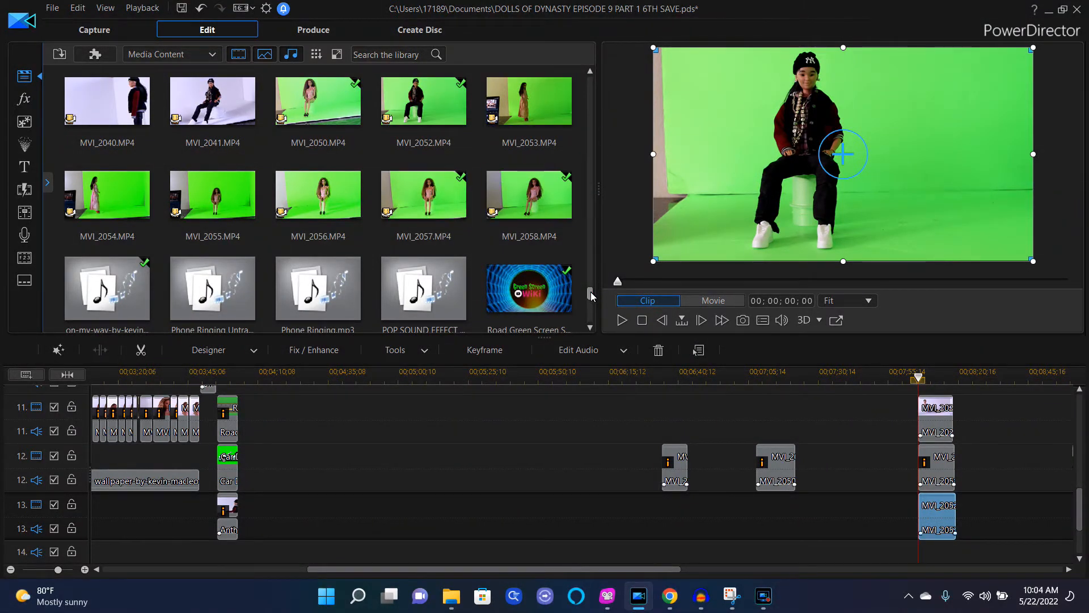
pyautogui.scroll(3, 590, 292)
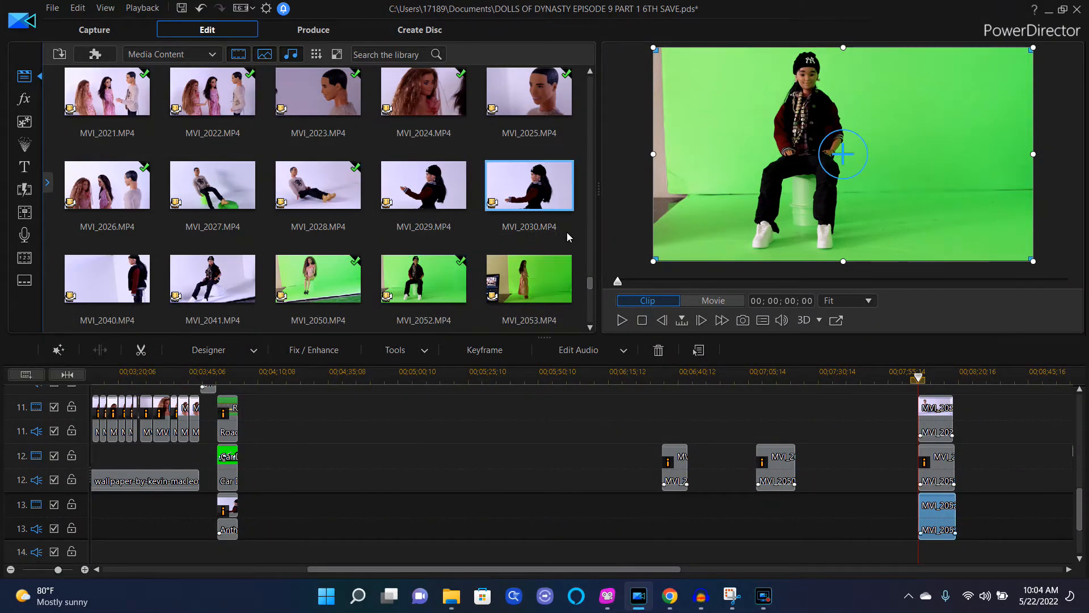
pyautogui.click(590, 328)
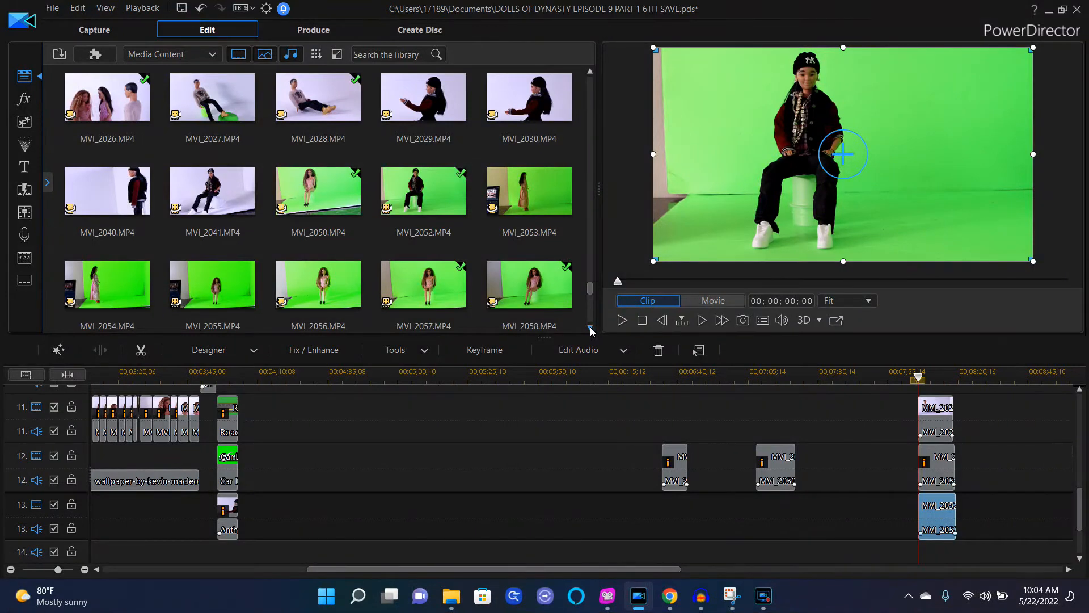
pyautogui.click(591, 329)
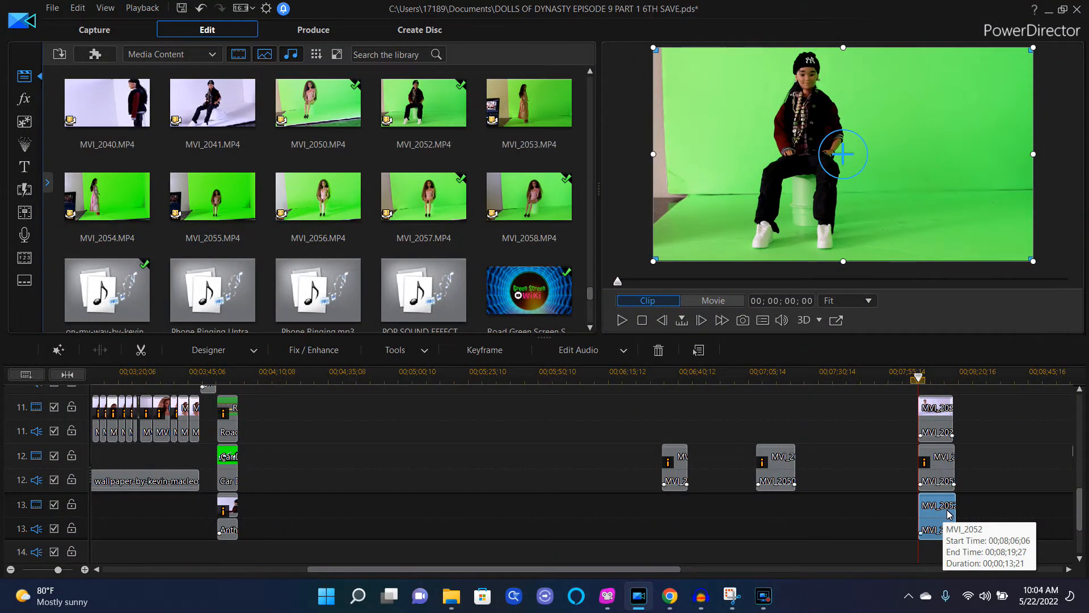
# Step: Apply a left-half mask to clip MVI_2052 and slide it so the second doll sits in the middle
pyautogui.click(254, 352)
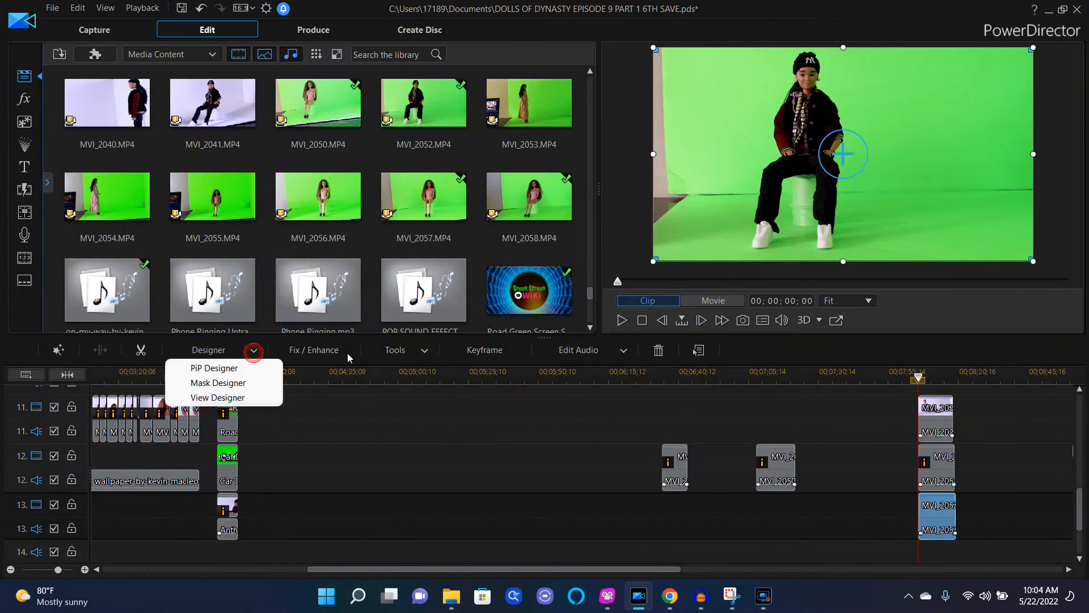
pyautogui.click(250, 383)
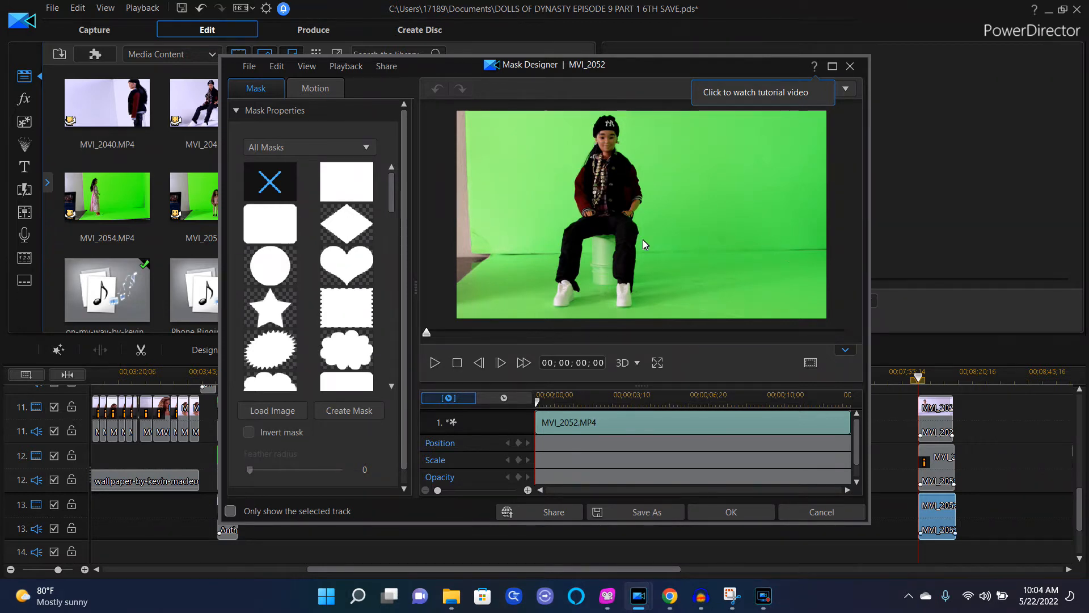
pyautogui.moveTo(393, 193); pyautogui.dragTo(400, 335)
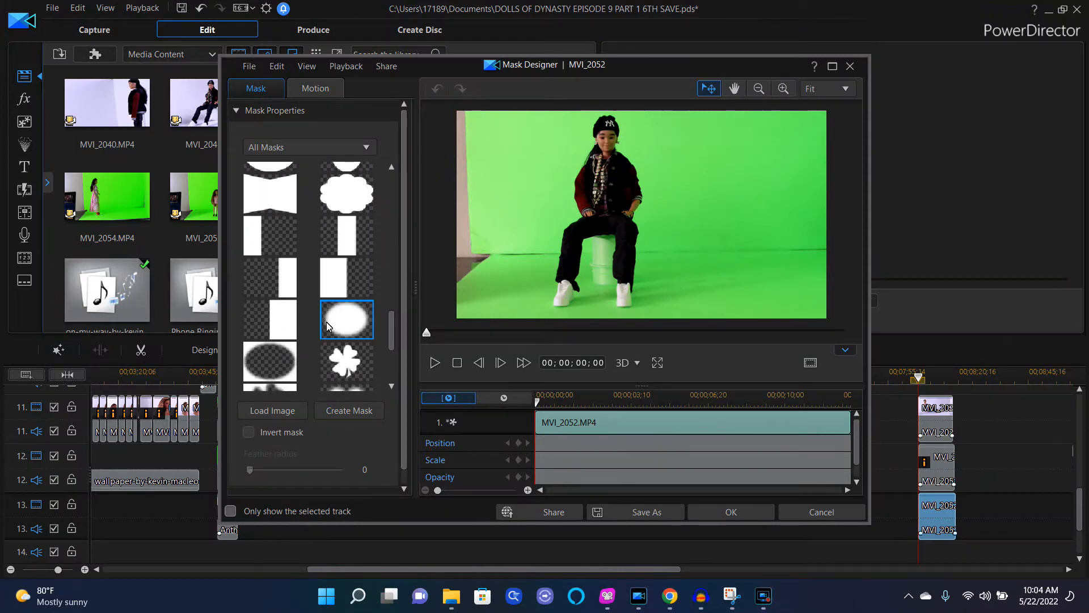
pyautogui.click(279, 315)
pyautogui.moveTo(698, 211); pyautogui.dragTo(597, 221)
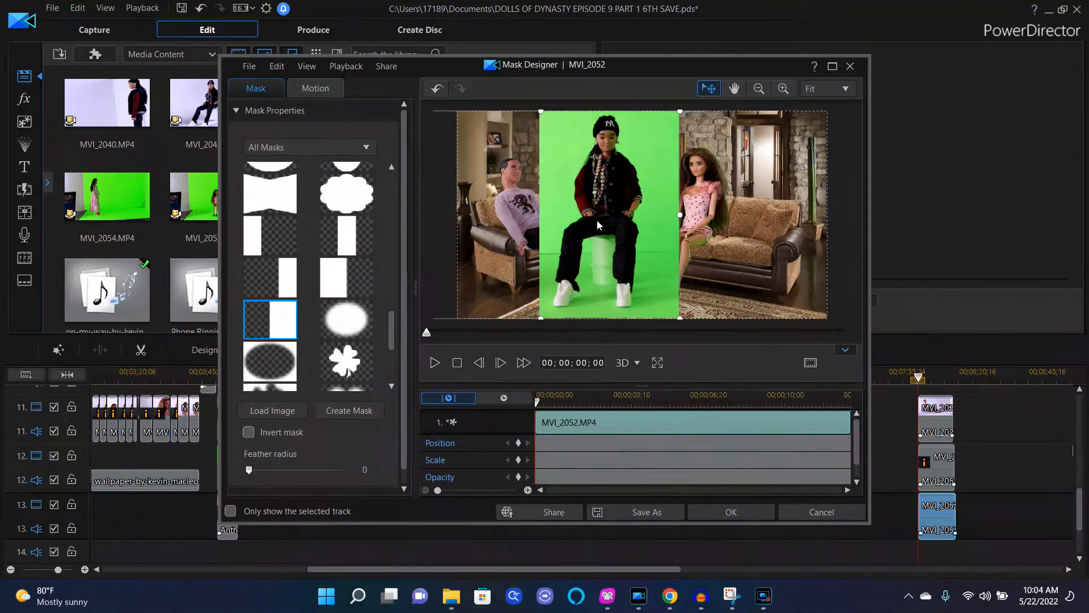
pyautogui.click(758, 514)
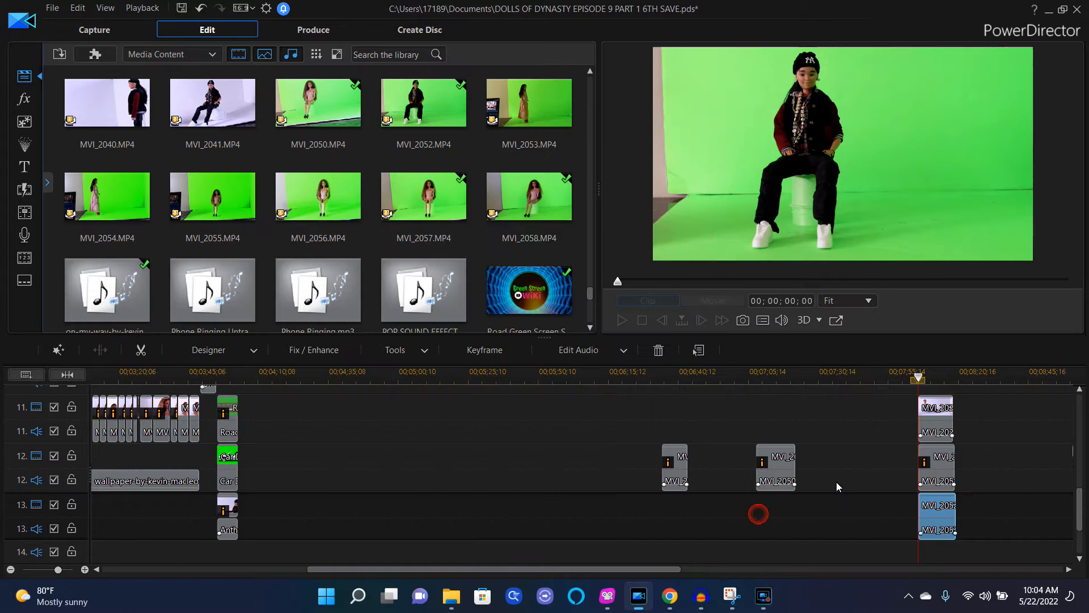
# Step: Open PiP Designer for clip MVI_2052, enable Chroma Key and sample the green background colour
pyautogui.click(254, 352)
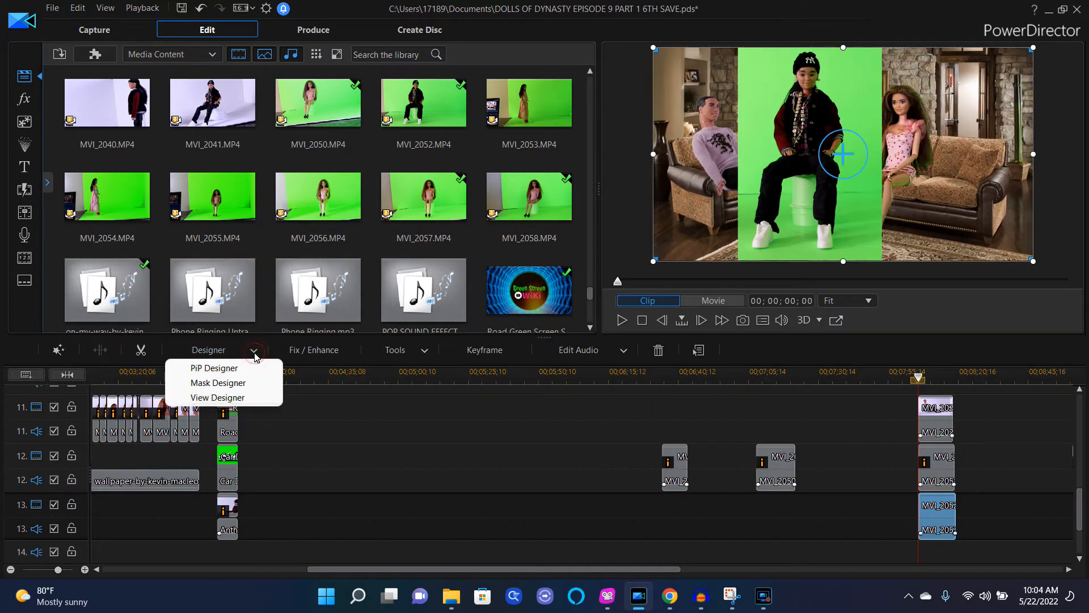
pyautogui.click(225, 368)
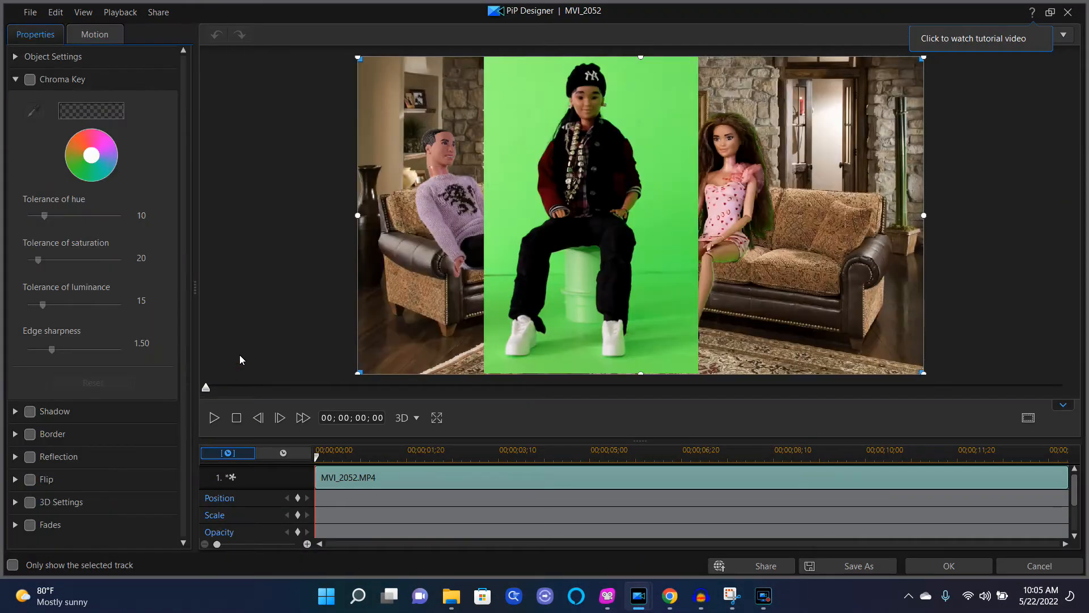
pyautogui.click(31, 81)
pyautogui.click(32, 113)
pyautogui.click(653, 105)
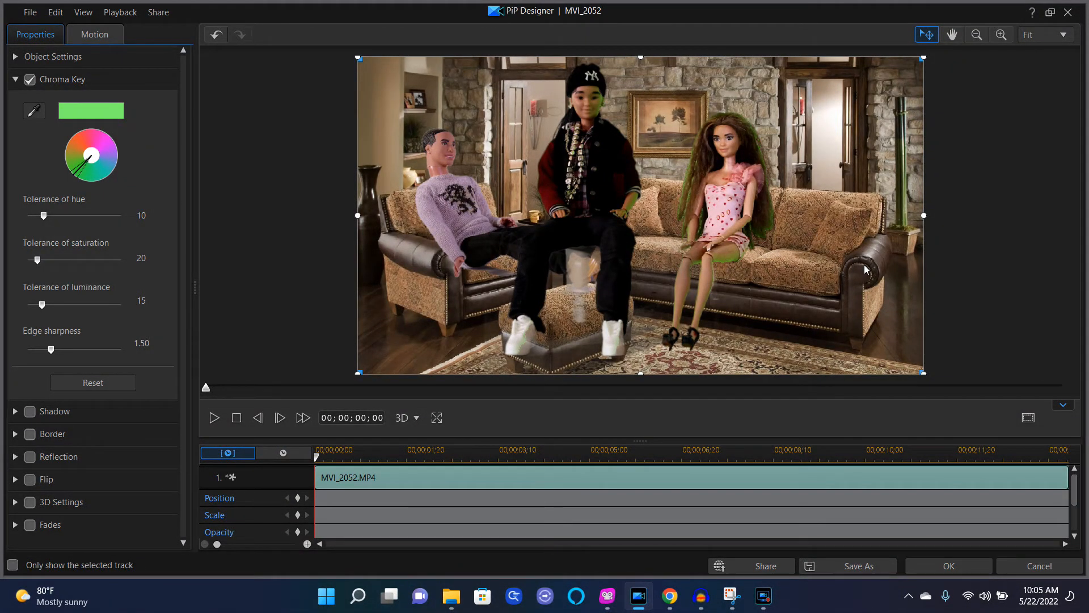
# Step: Move and shrink the keyed doll so he sits on the right end of the sofa
pyautogui.moveTo(603, 212); pyautogui.dragTo(816, 239)
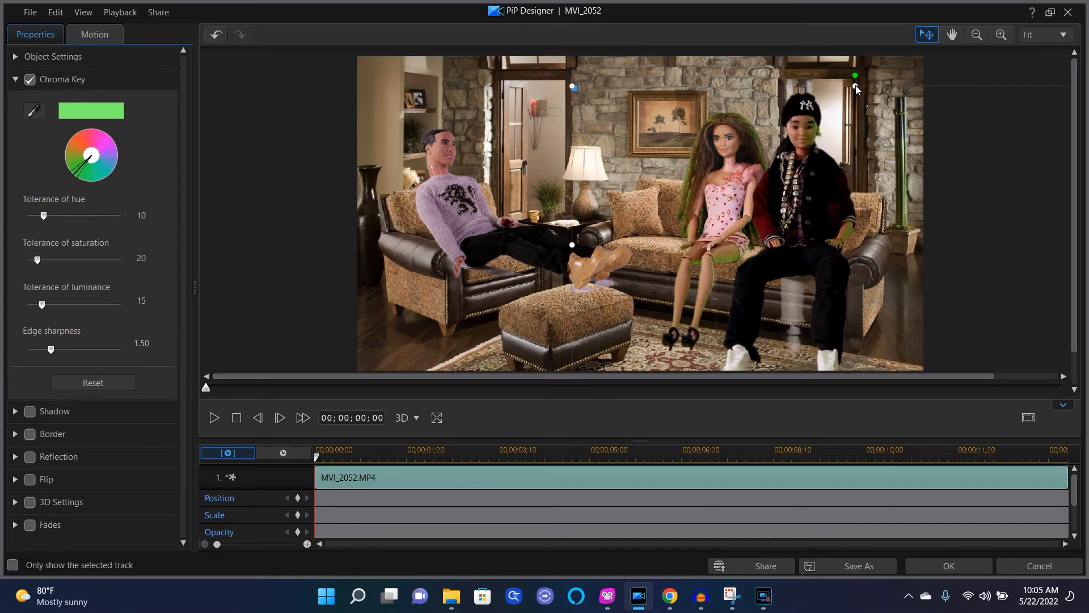
pyautogui.moveTo(857, 88); pyautogui.dragTo(838, 141)
pyautogui.moveTo(810, 201); pyautogui.dragTo(802, 169)
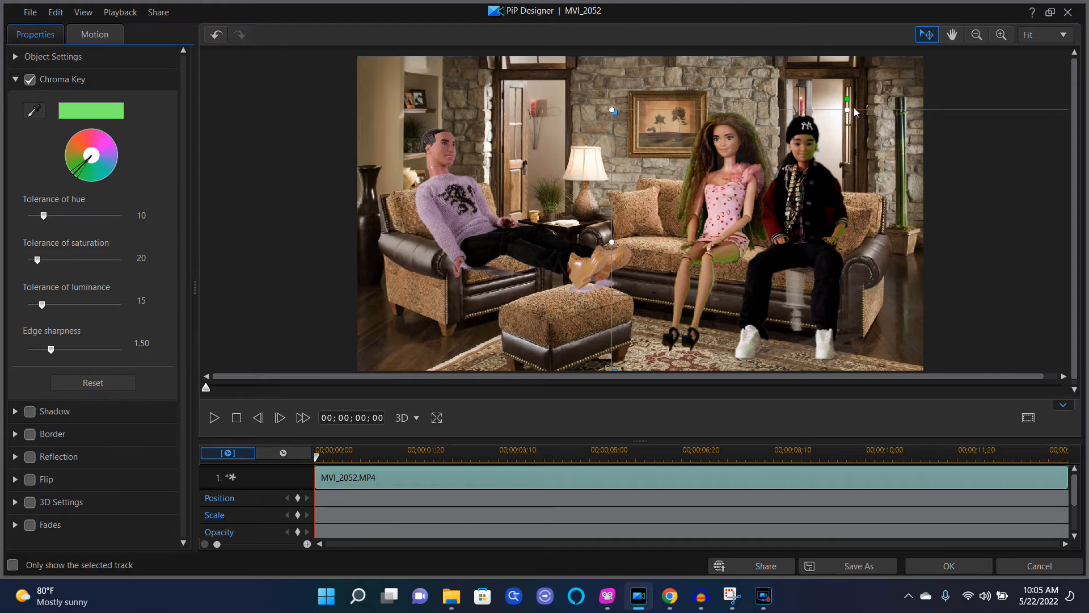
pyautogui.moveTo(848, 111); pyautogui.dragTo(853, 109)
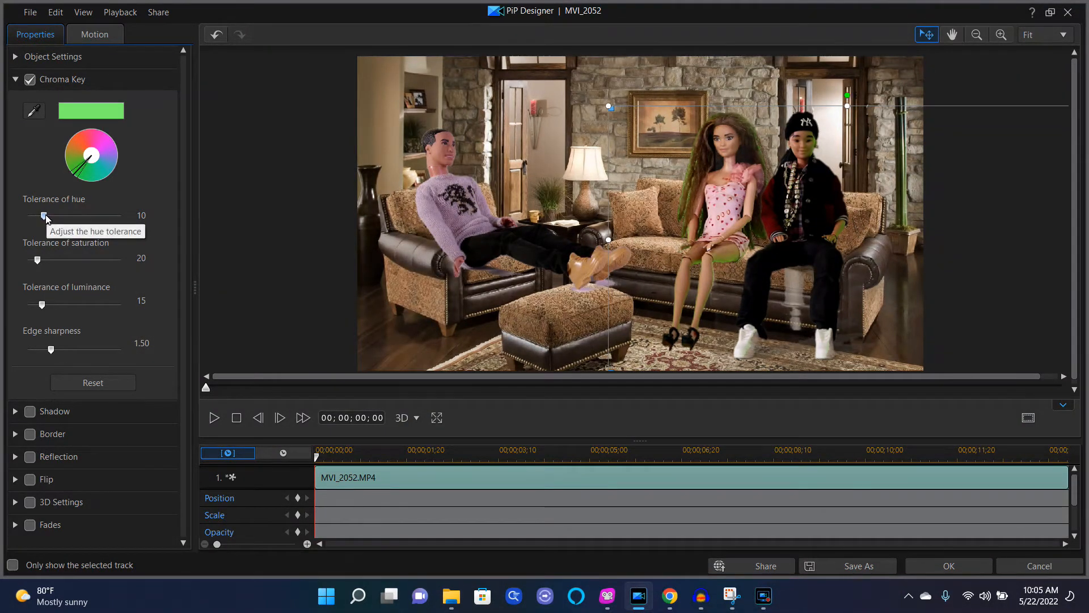
# Step: Set the chroma key hue tolerance to 18, saturation 52, edge sharpness 6.00 and luminance 32, then apply the changes
pyautogui.moveTo(44, 216)
pyautogui.mouseDown()
pyautogui.moveTo(31, 217)
pyautogui.moveTo(57, 203)
pyautogui.mouseUp()
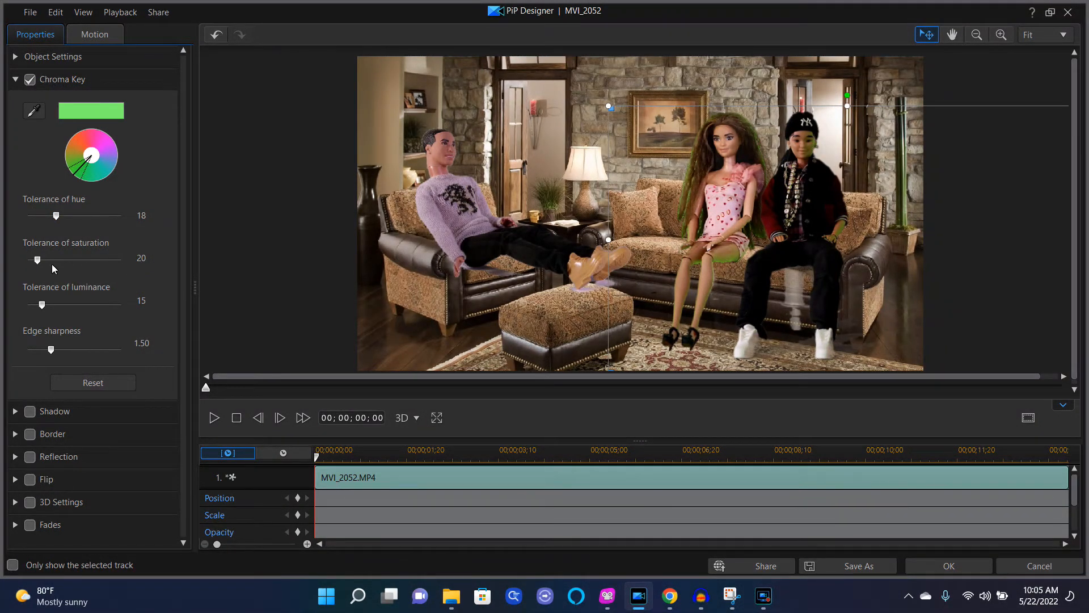
pyautogui.moveTo(38, 260); pyautogui.dragTo(51, 260)
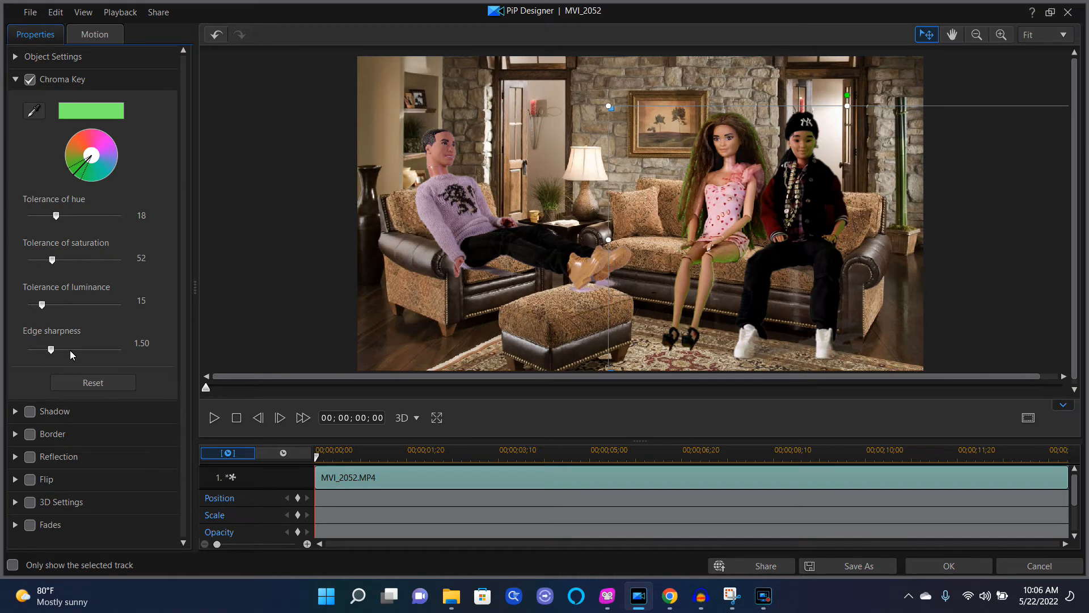
pyautogui.moveTo(52, 350); pyautogui.dragTo(124, 328)
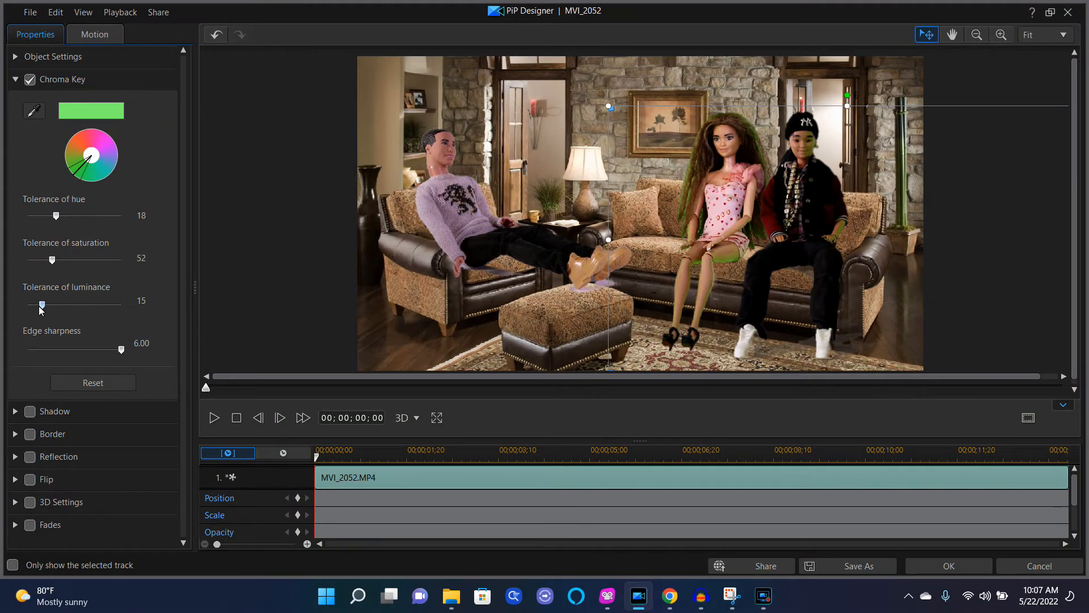
pyautogui.moveTo(40, 307); pyautogui.dragTo(49, 307)
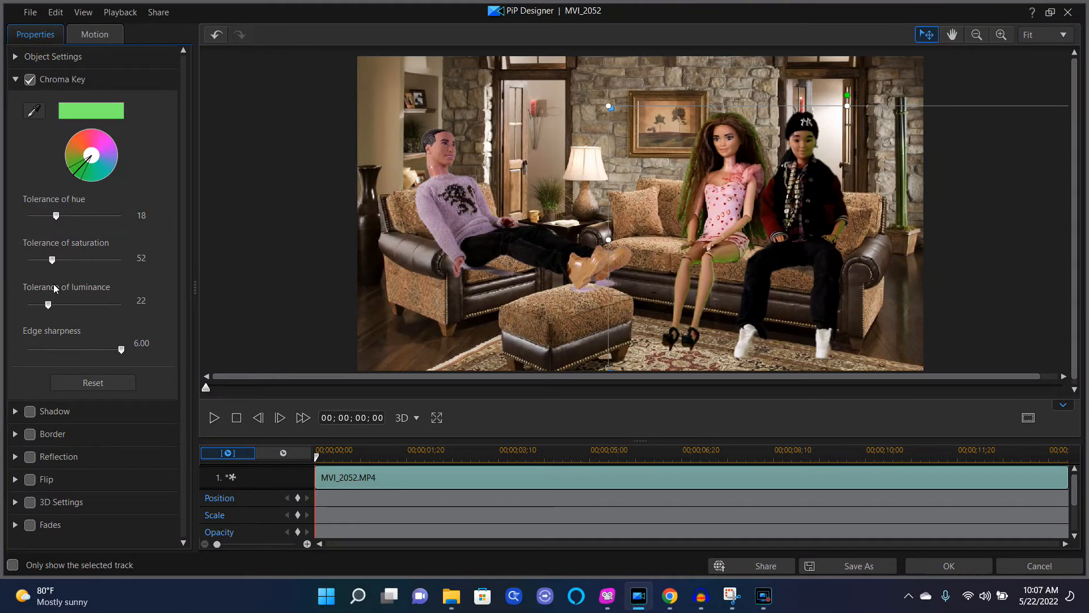
pyautogui.moveTo(48, 305); pyautogui.dragTo(59, 304)
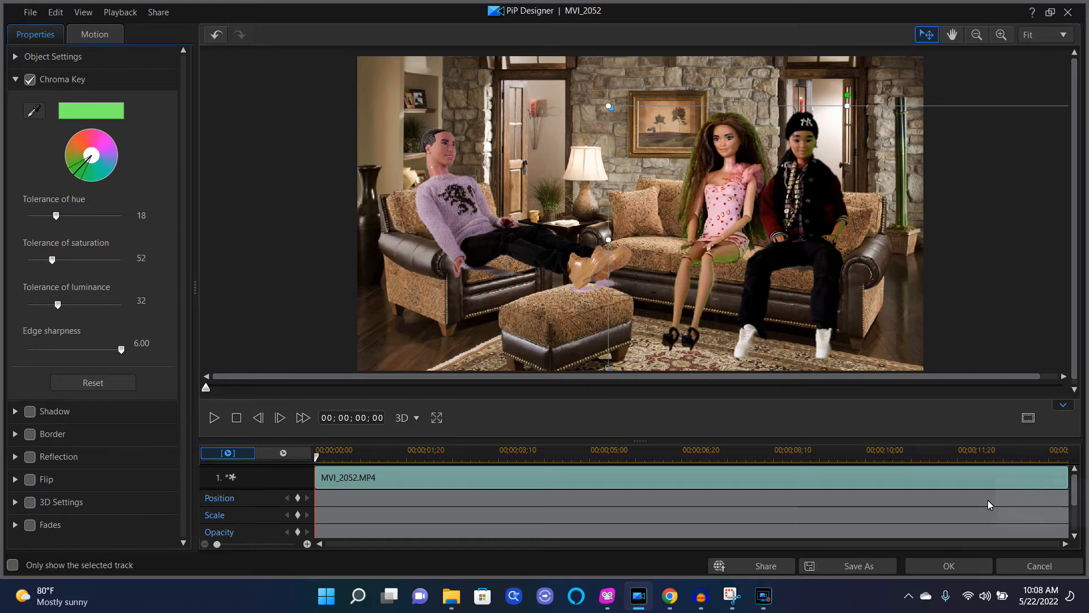
pyautogui.click(967, 573)
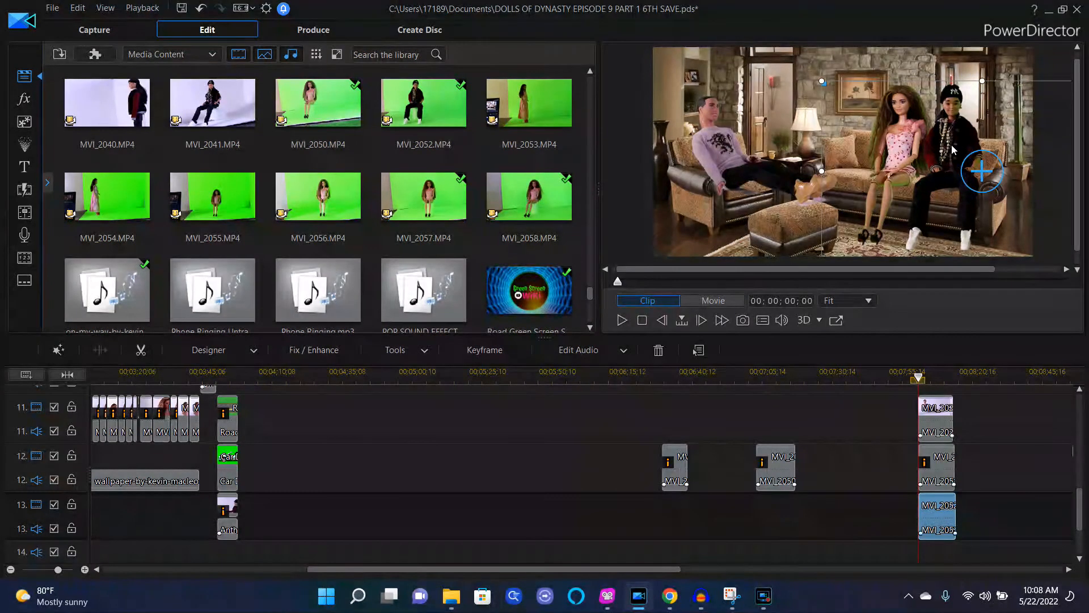
# Step: Enable Lighting Adjustment in Fix / Enhance for clip MVI_2052 and close the panel
pyautogui.click(318, 351)
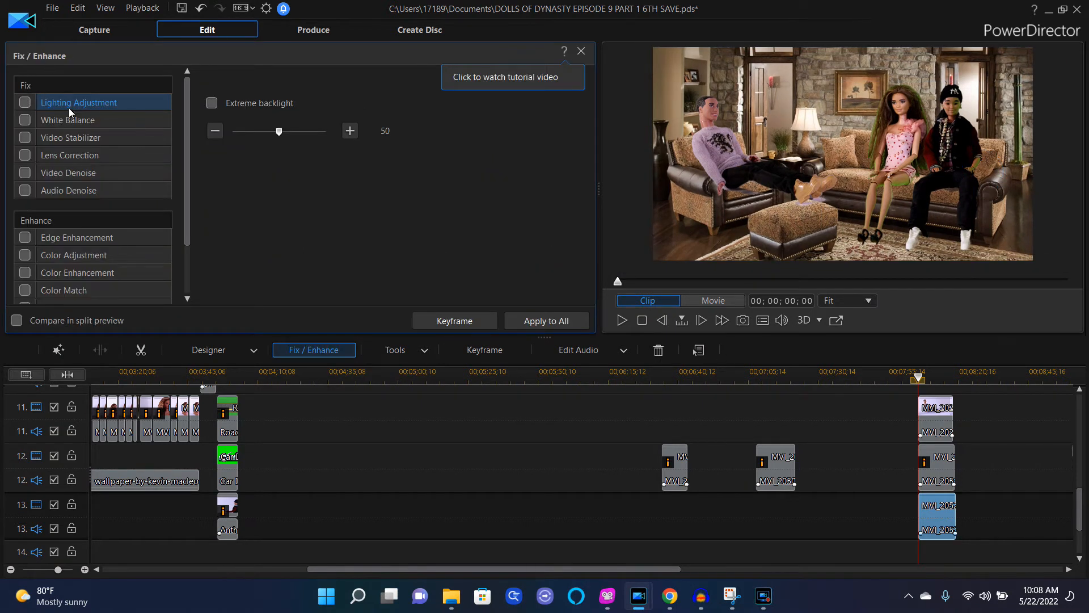
pyautogui.click(25, 104)
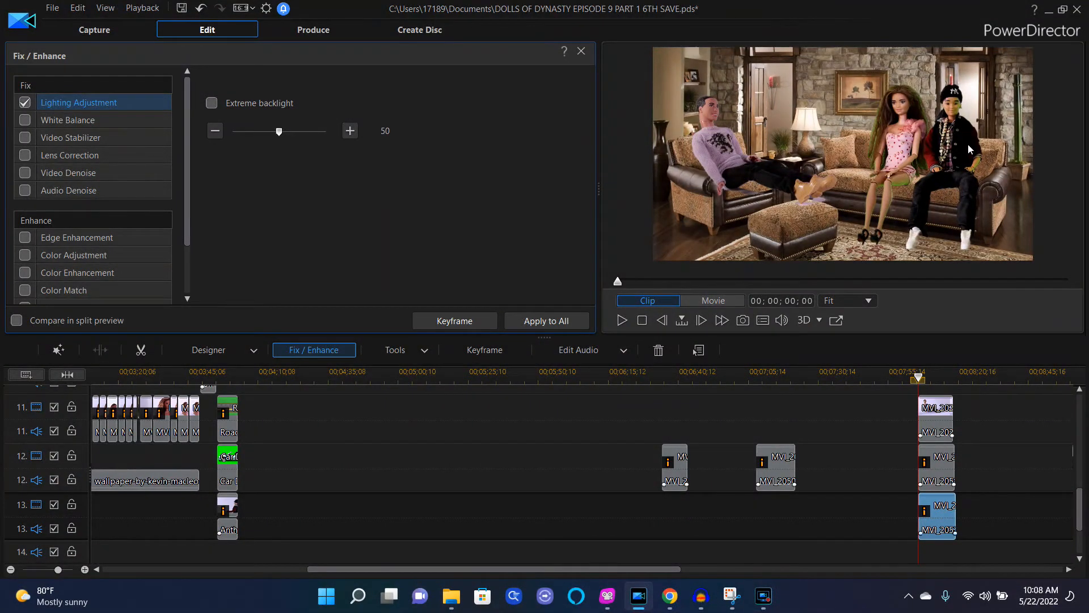
pyautogui.click(25, 103)
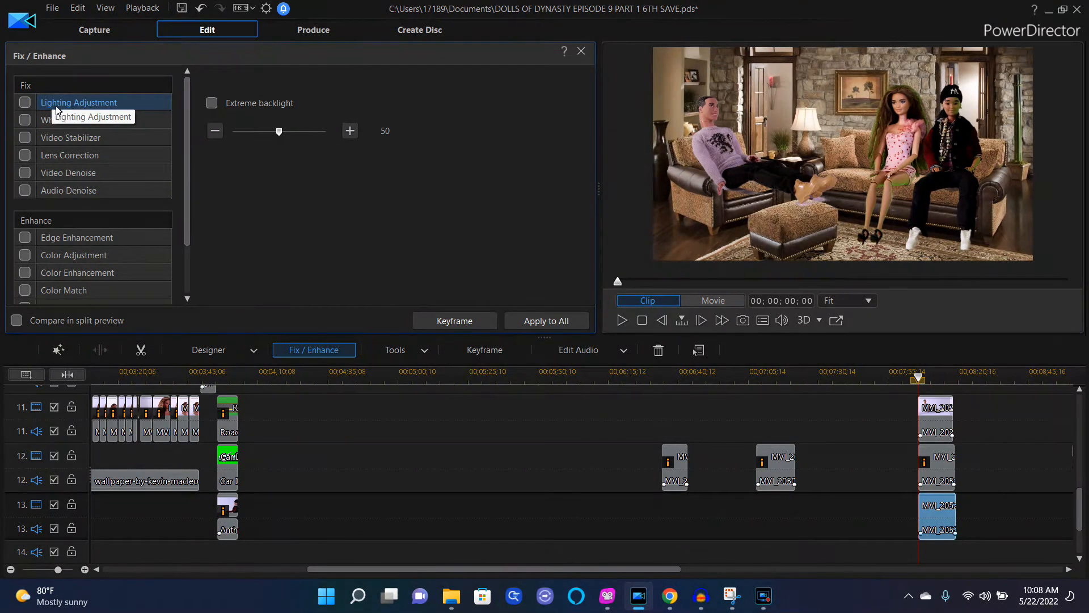
pyautogui.click(26, 103)
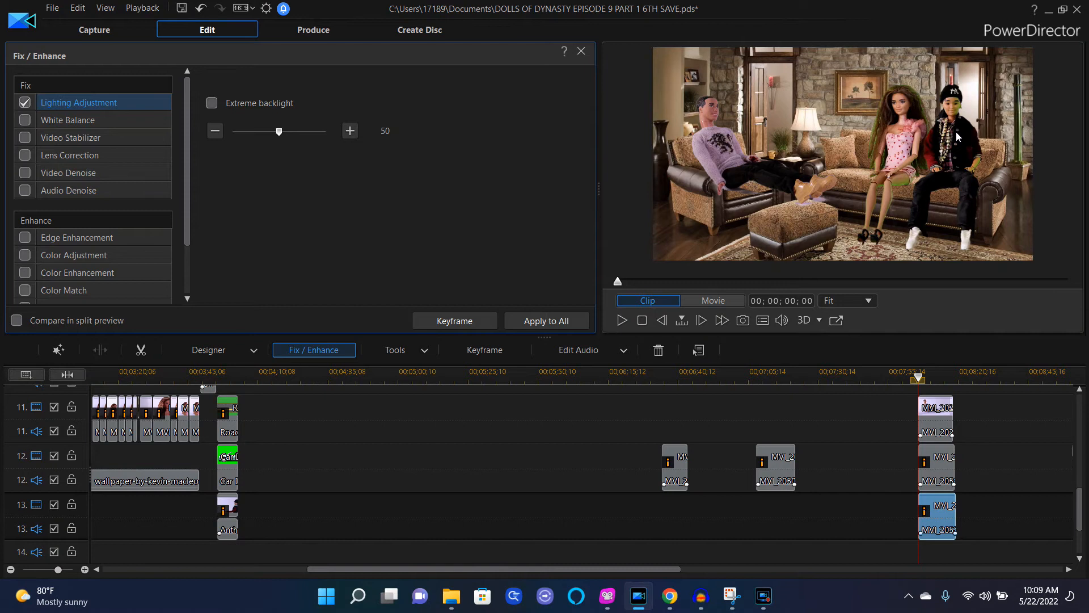
pyautogui.click(582, 52)
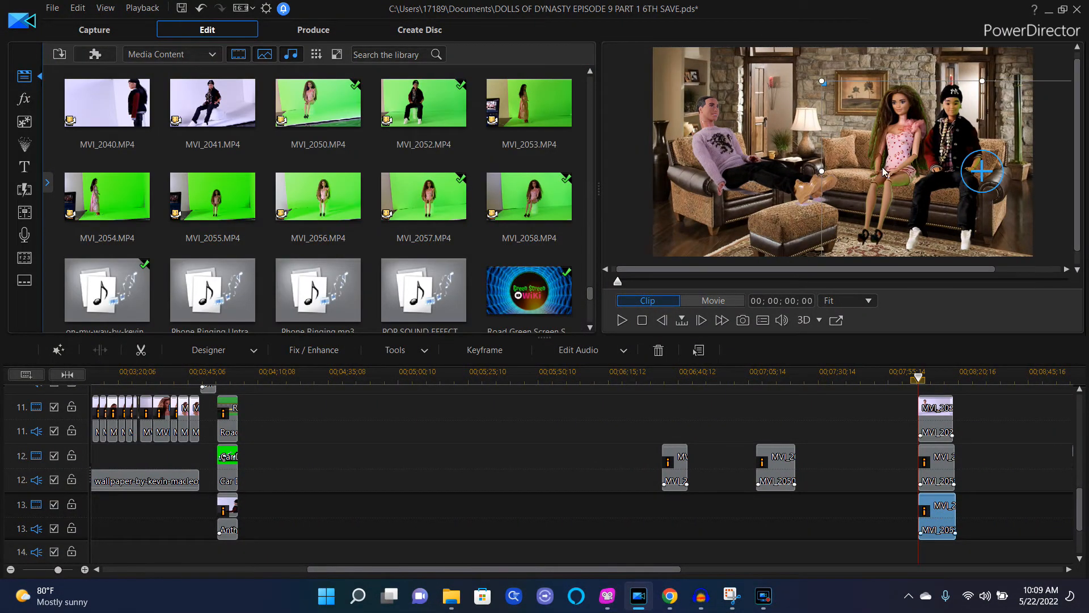
# Step: Select clip MVI_2054 and add one new video track above Track 13
pyautogui.click(123, 205)
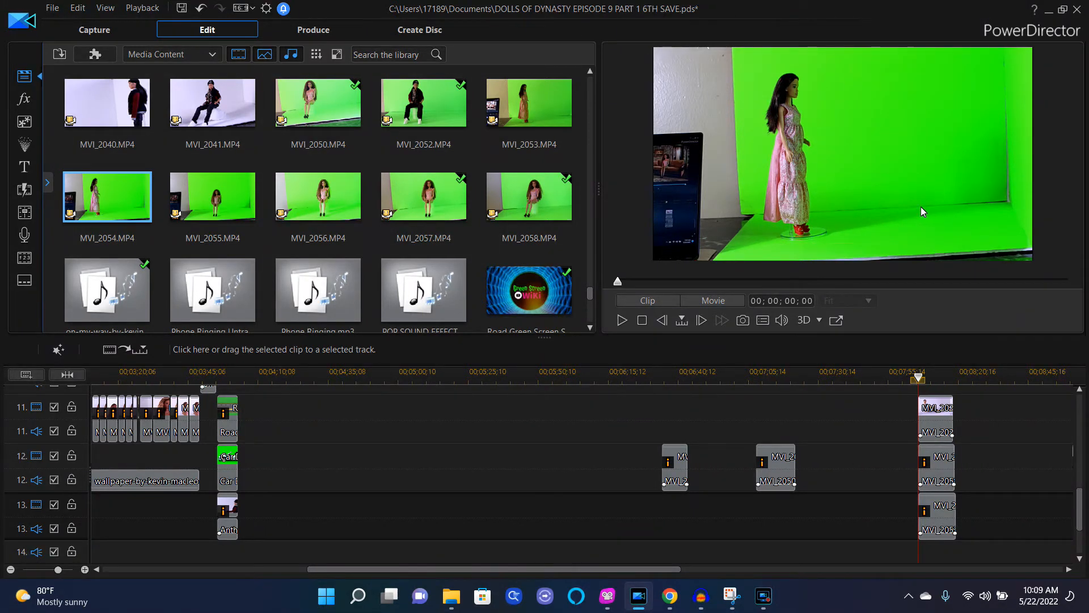
pyautogui.moveTo(129, 205); pyautogui.dragTo(922, 549)
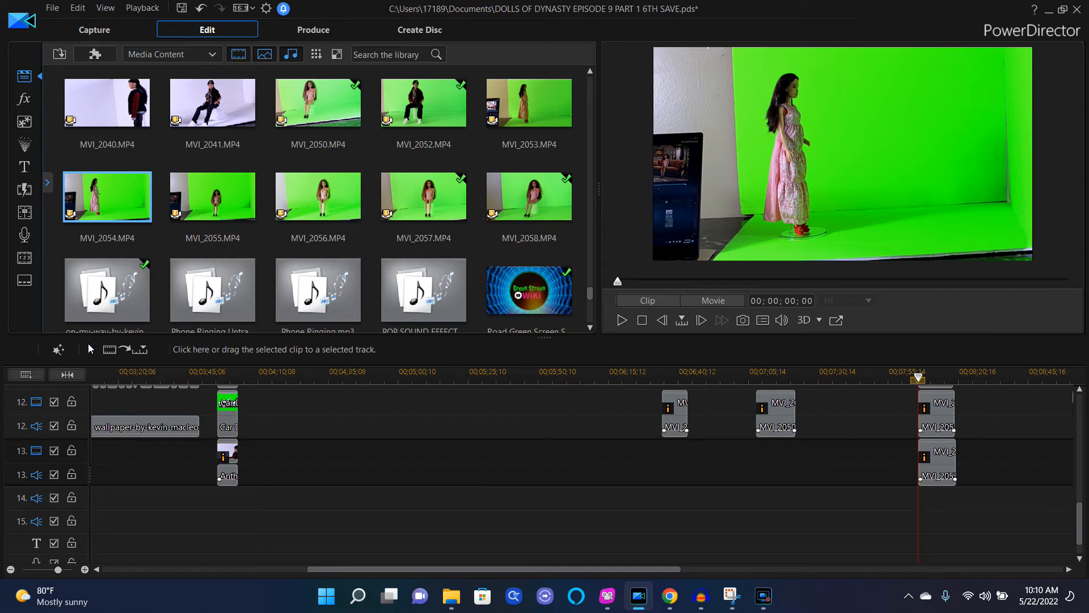
pyautogui.click(27, 375)
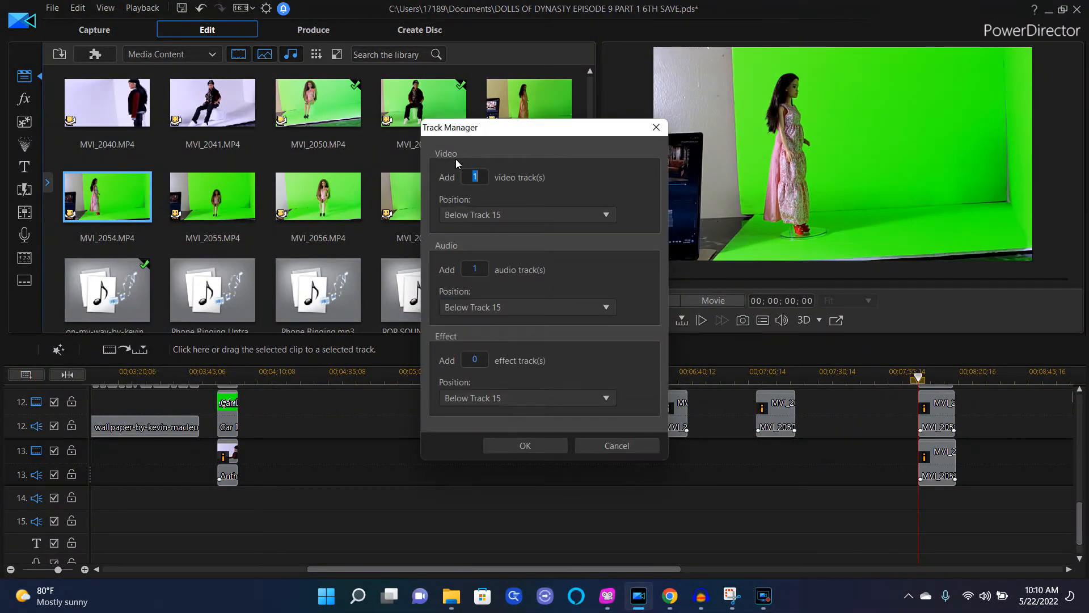
pyautogui.click(606, 214)
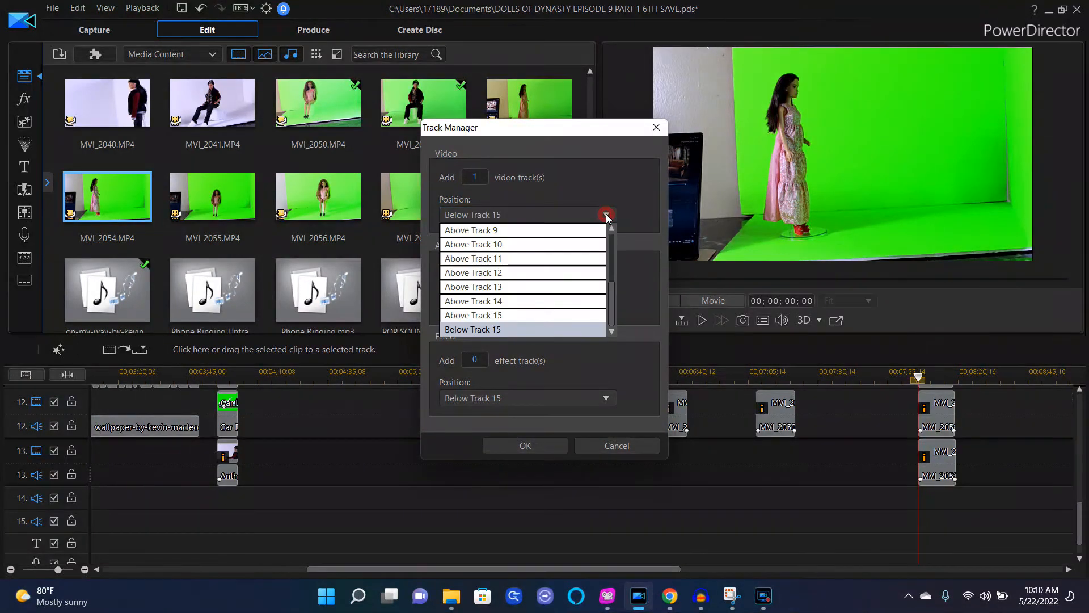
pyautogui.click(502, 289)
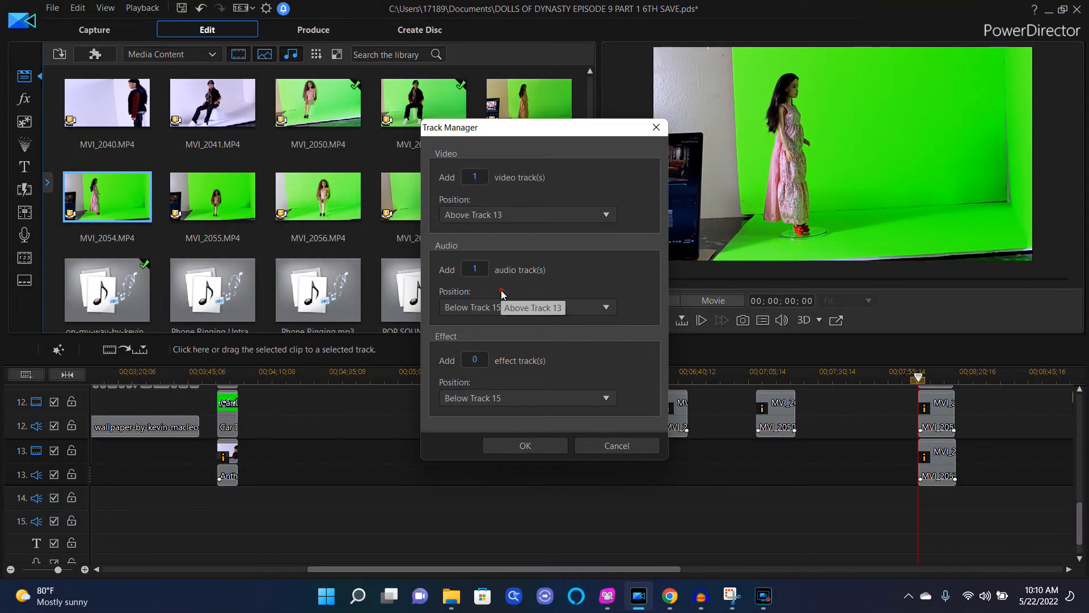
pyautogui.click(477, 178)
pyautogui.press('BackSpace')
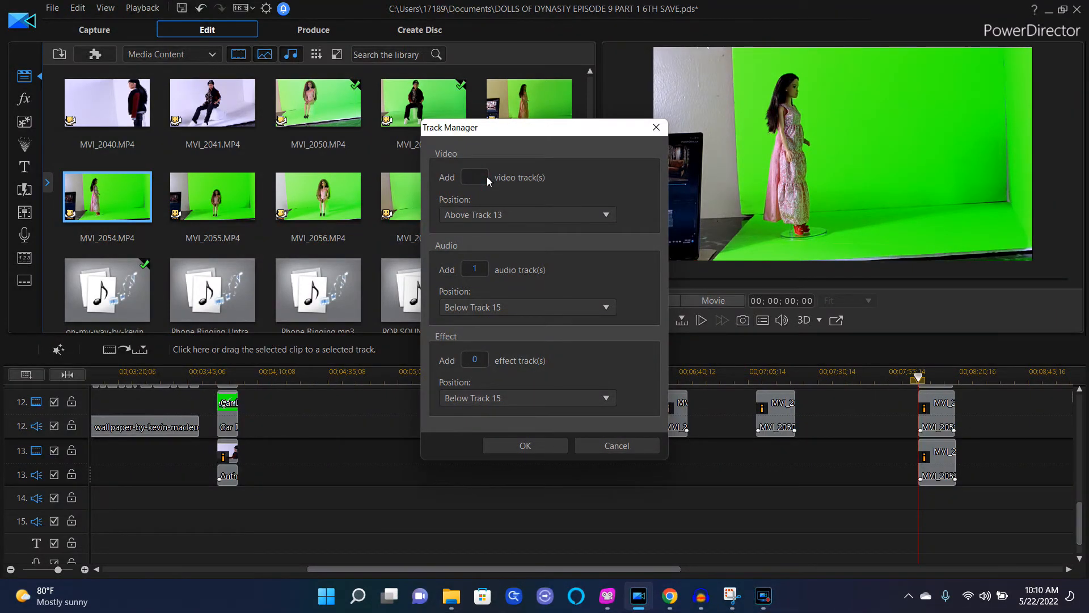
pyautogui.click(533, 447)
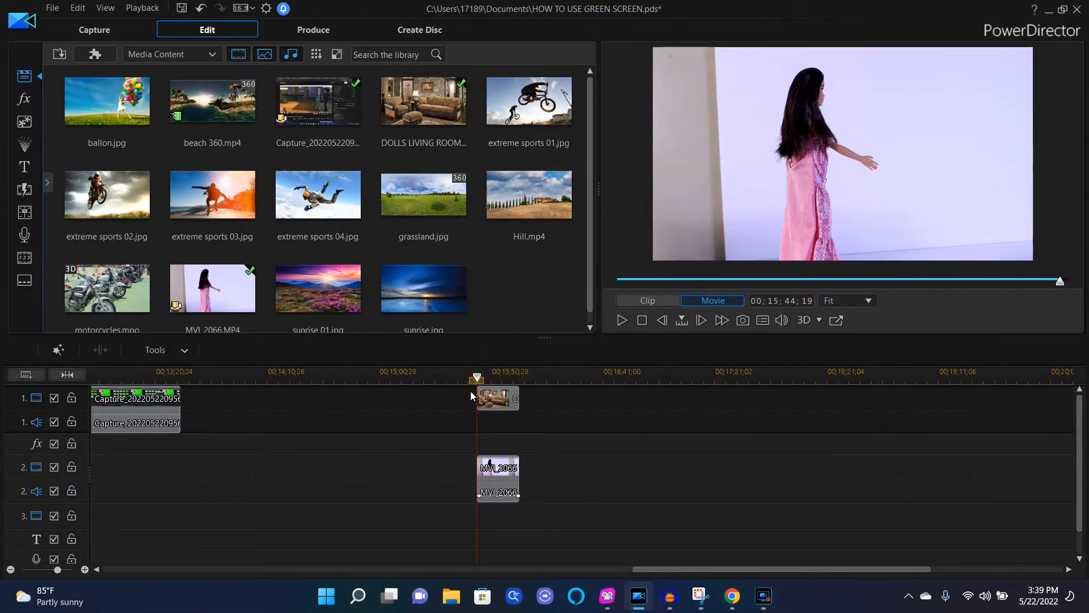
# Step: Move clip MVI_2066 and the DOLLS LIVING ROOM 1 background left so both start right after the Capture clip
pyautogui.moveTo(471, 393); pyautogui.dragTo(540, 502)
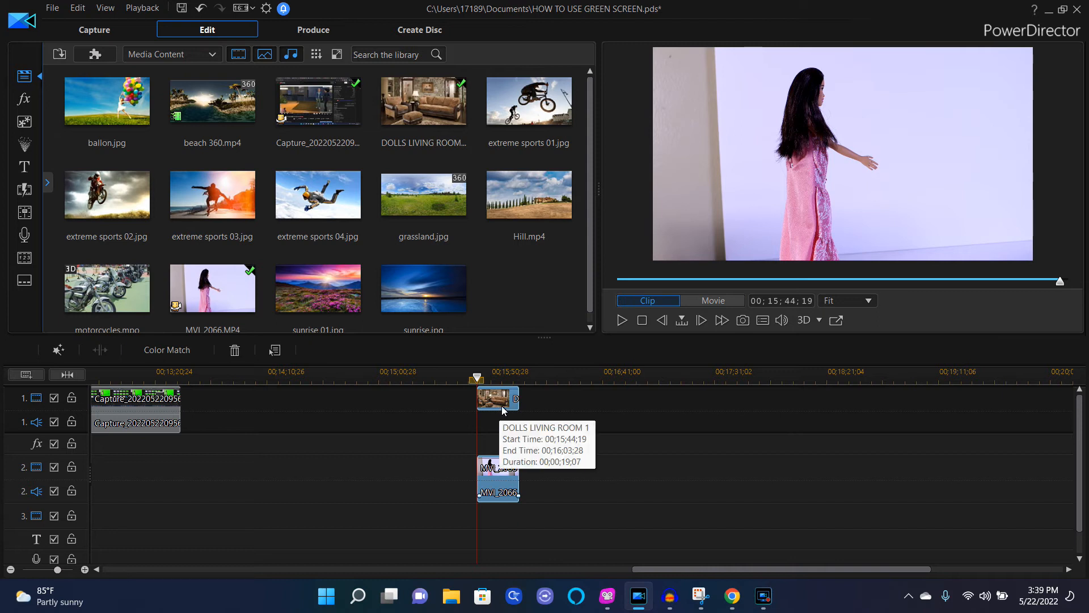
pyautogui.click(504, 471)
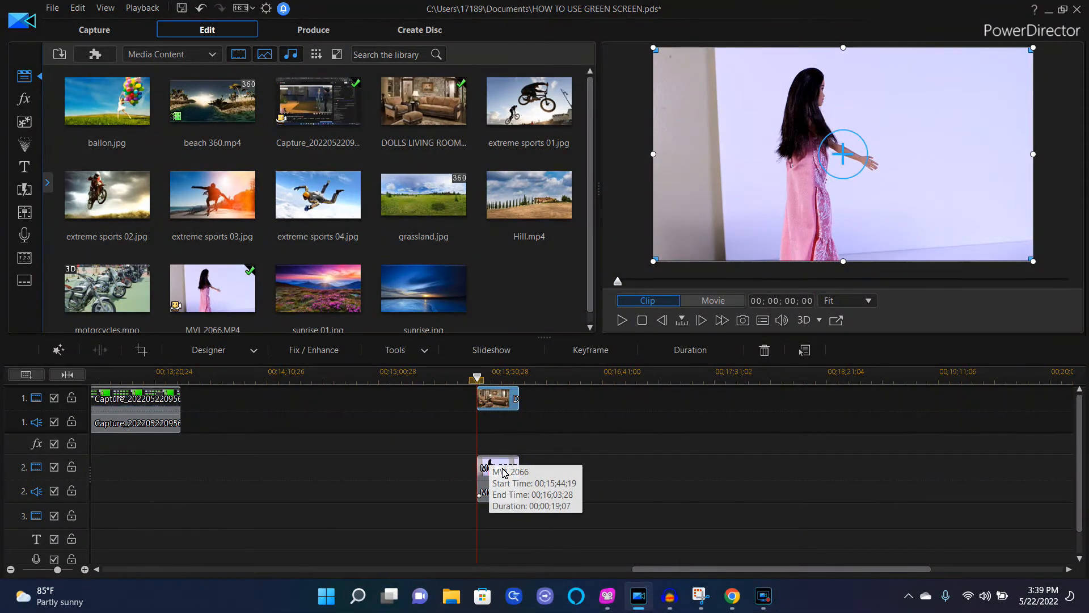
pyautogui.moveTo(504, 471); pyautogui.dragTo(211, 470)
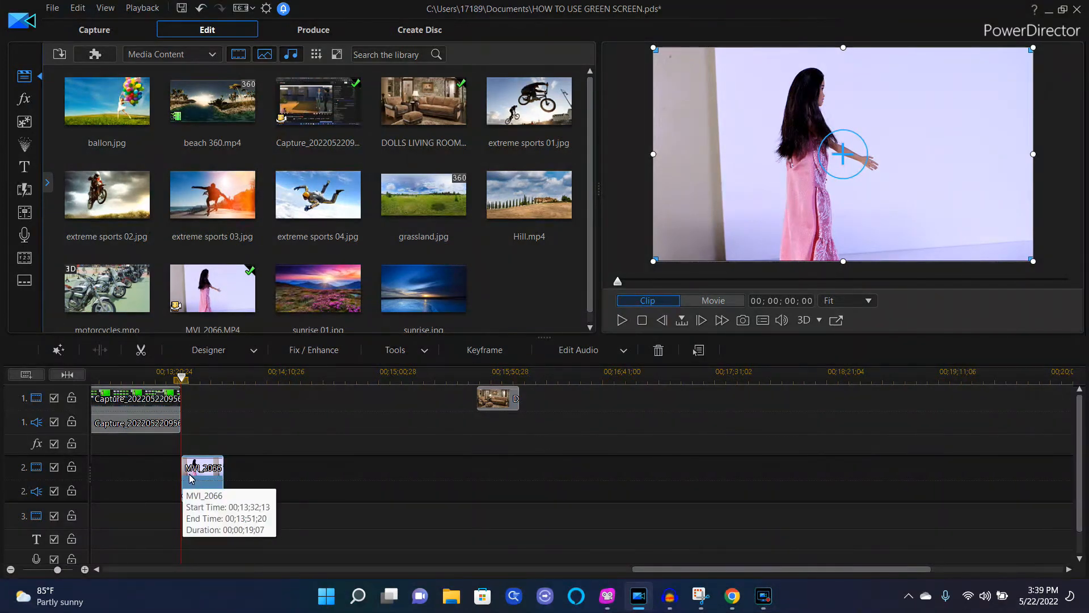
pyautogui.click(499, 402)
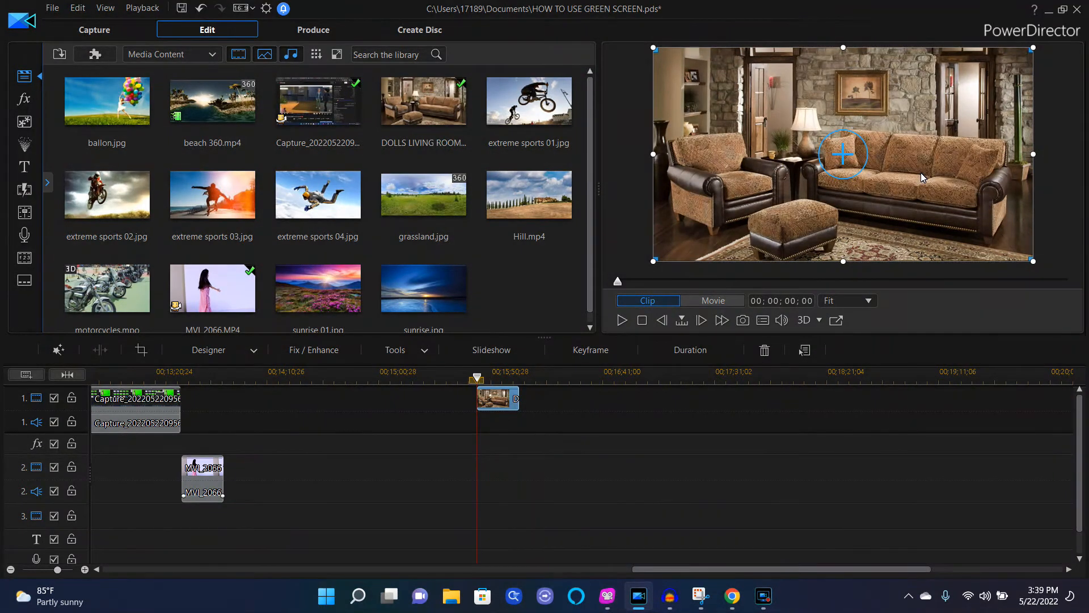
pyautogui.moveTo(488, 404); pyautogui.dragTo(192, 404)
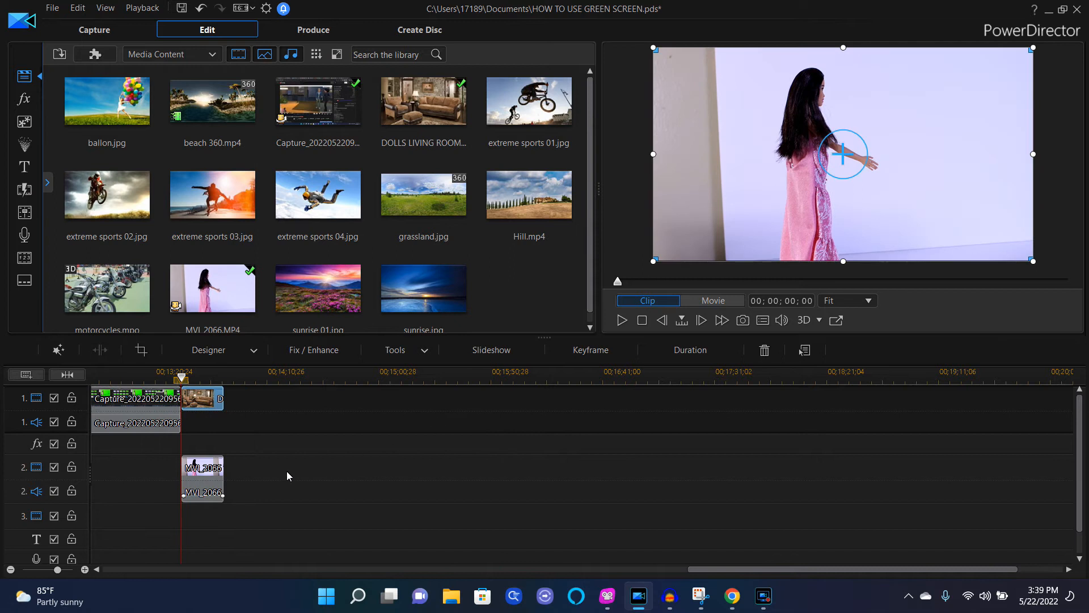
# Step: Apply a vertical strip mask to clip MVI_2066 in Mask Designer, positioning it around the doll in the middle
pyautogui.click(211, 482)
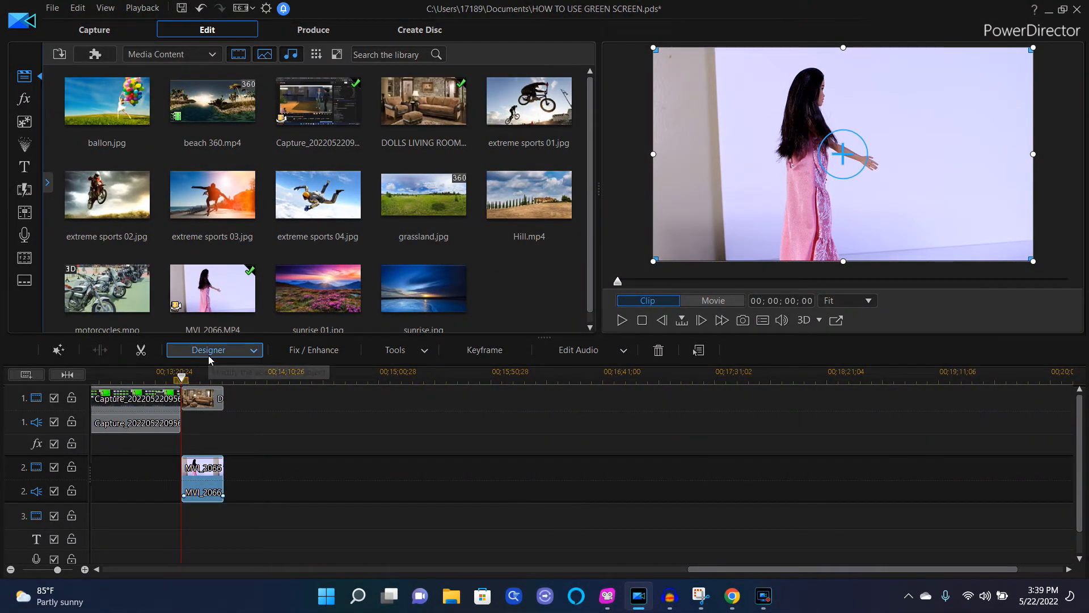
pyautogui.click(253, 351)
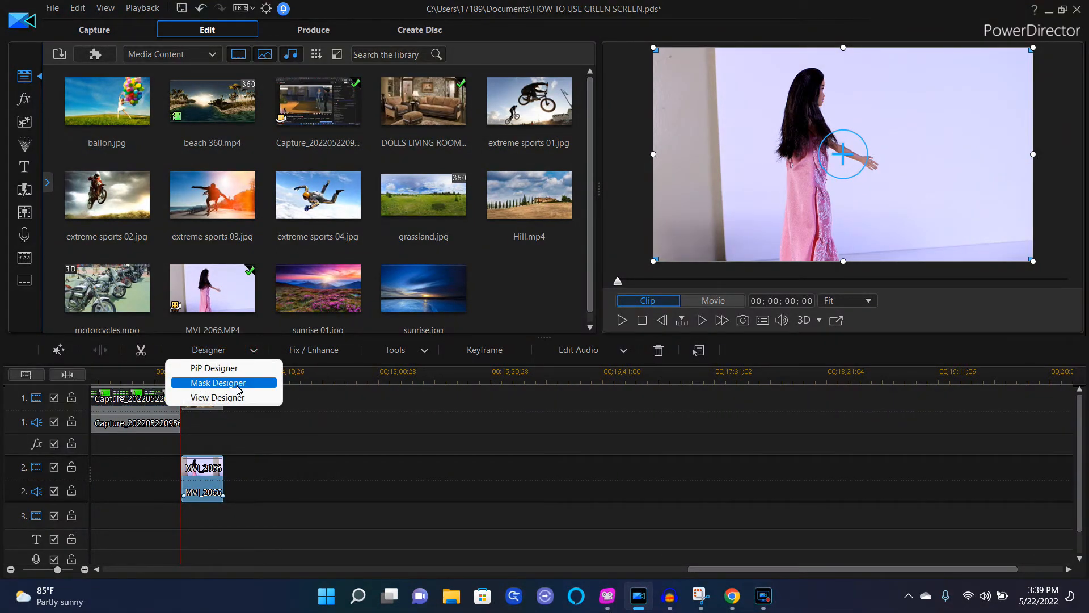
pyautogui.click(272, 396)
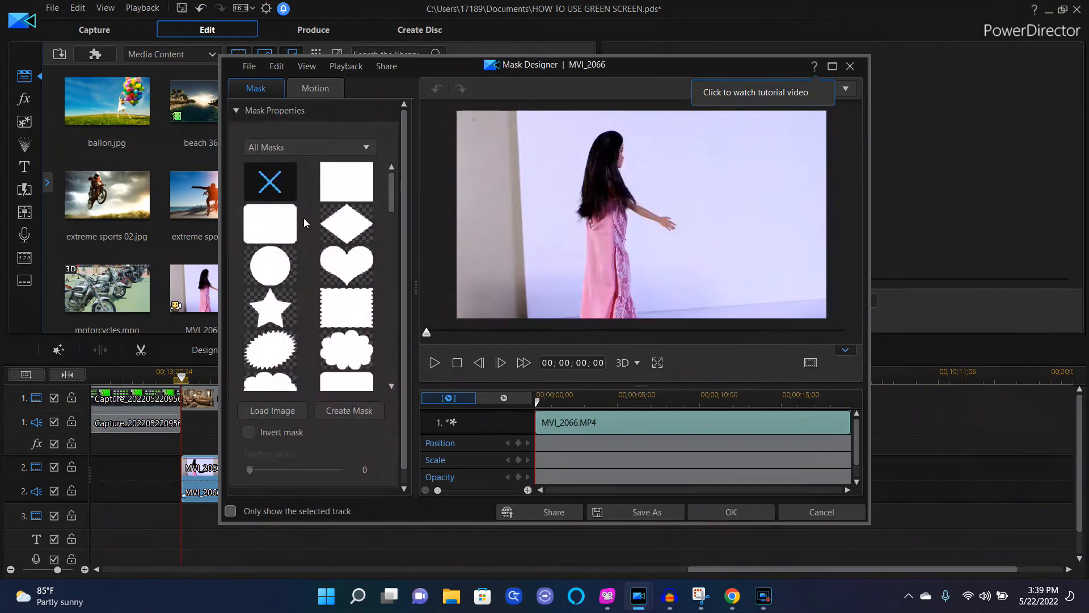
pyautogui.moveTo(393, 195); pyautogui.dragTo(403, 326)
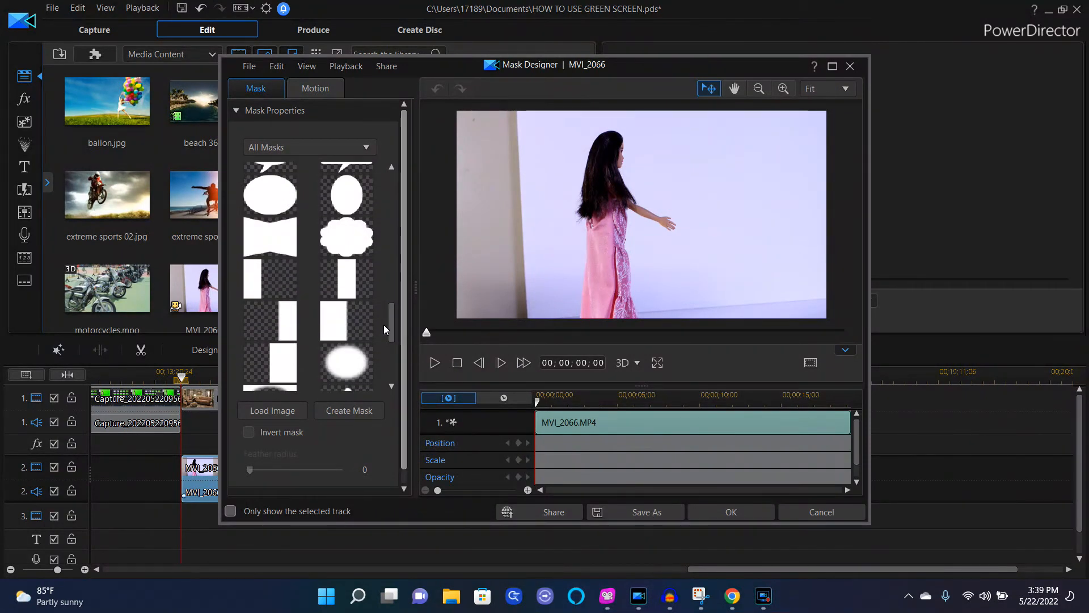
pyautogui.click(334, 318)
pyautogui.moveTo(614, 255); pyautogui.dragTo(655, 258)
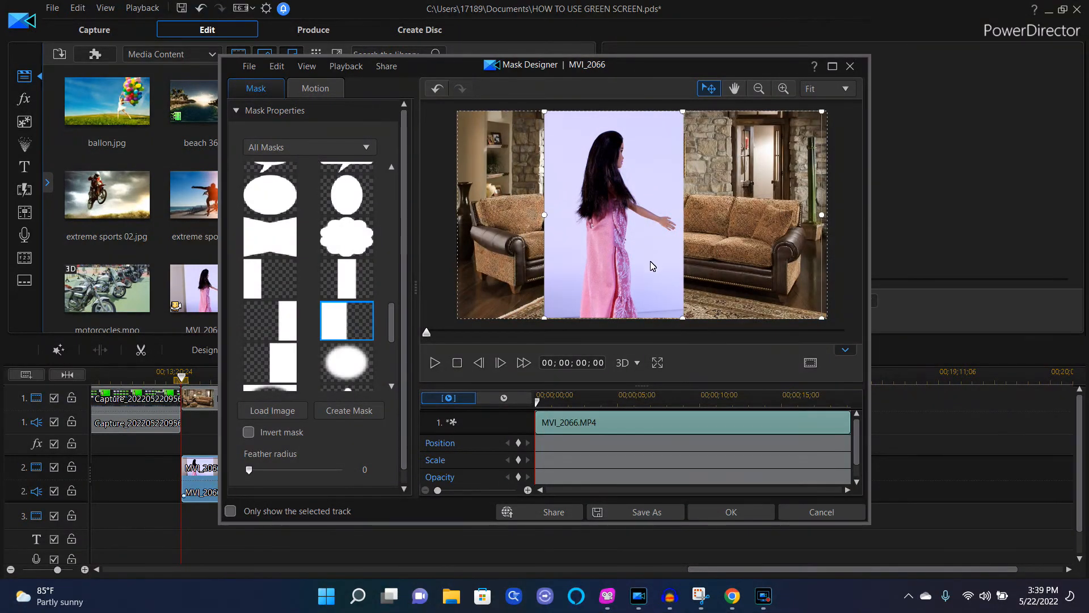
pyautogui.click(760, 516)
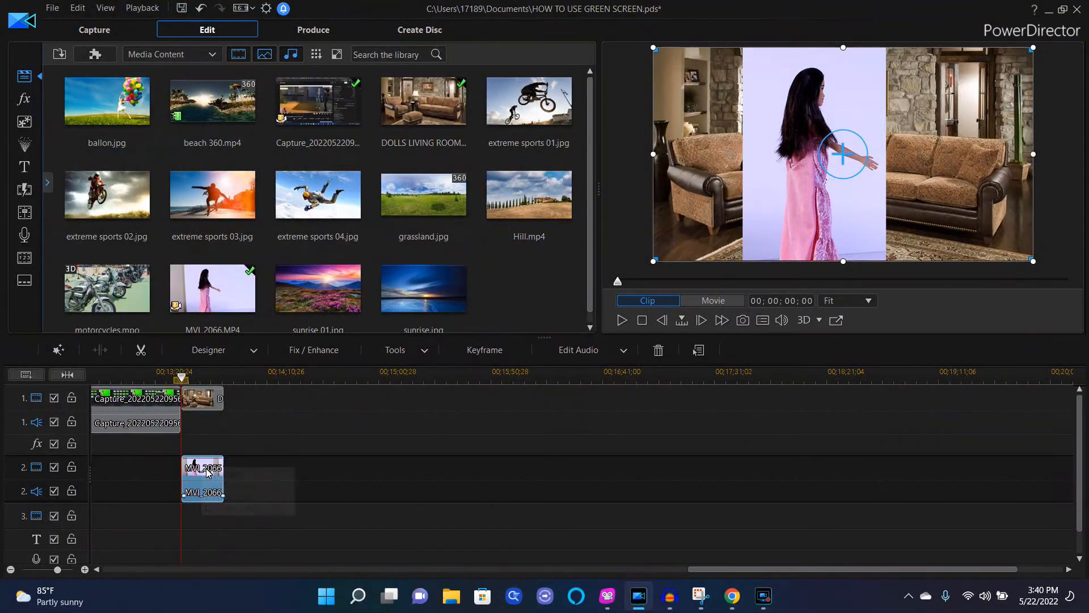
# Step: Apply chroma key to clip MVI_2066 in PiP Designer, sampling the white backdrop and setting edge sharpness to 6.00
pyautogui.click(254, 351)
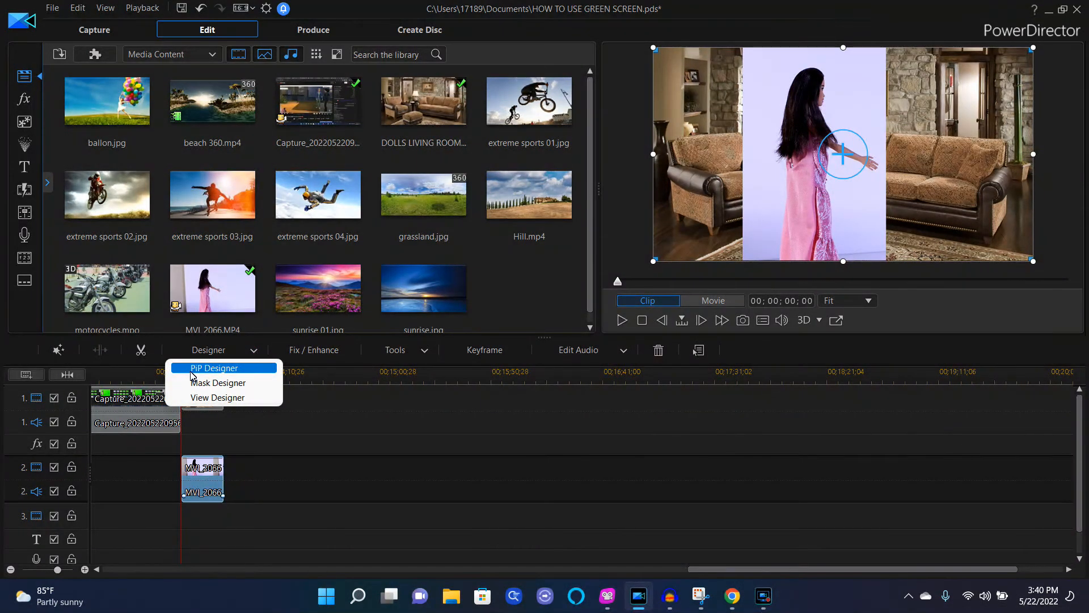
pyautogui.click(244, 372)
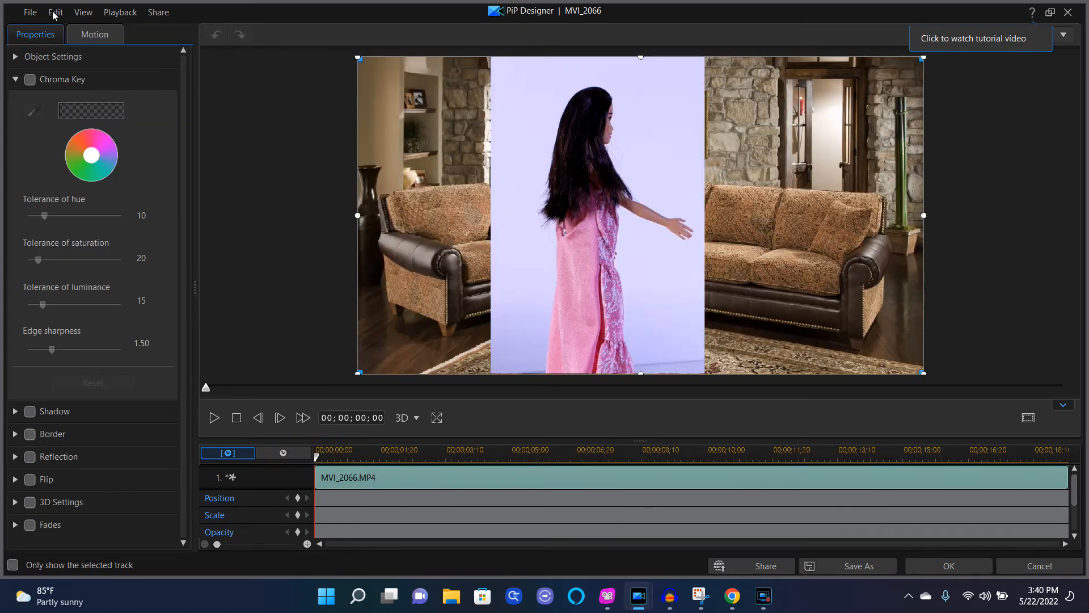
pyautogui.click(30, 79)
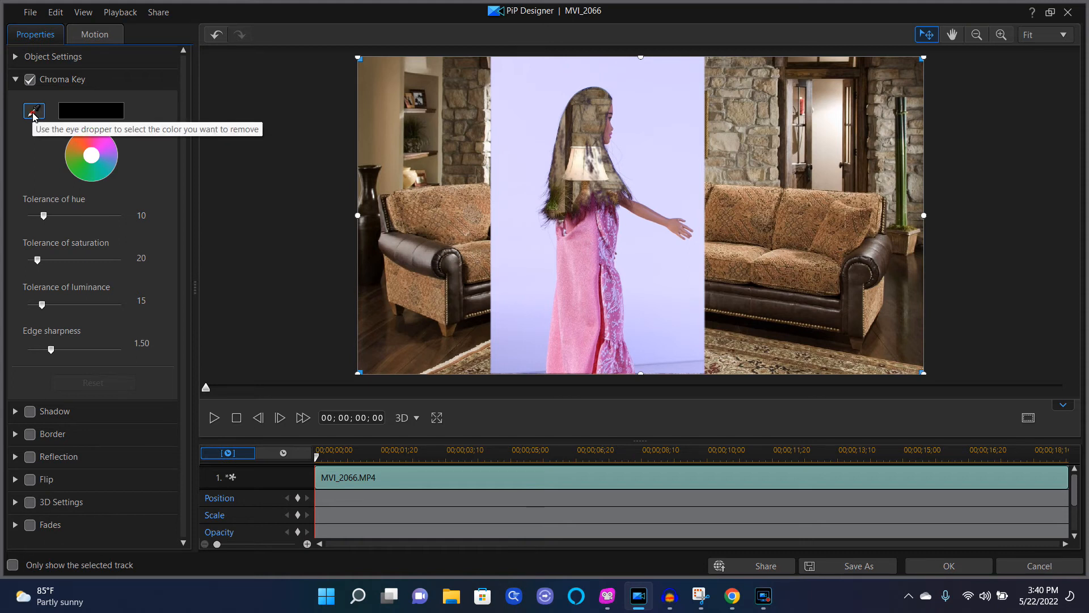
pyautogui.click(33, 111)
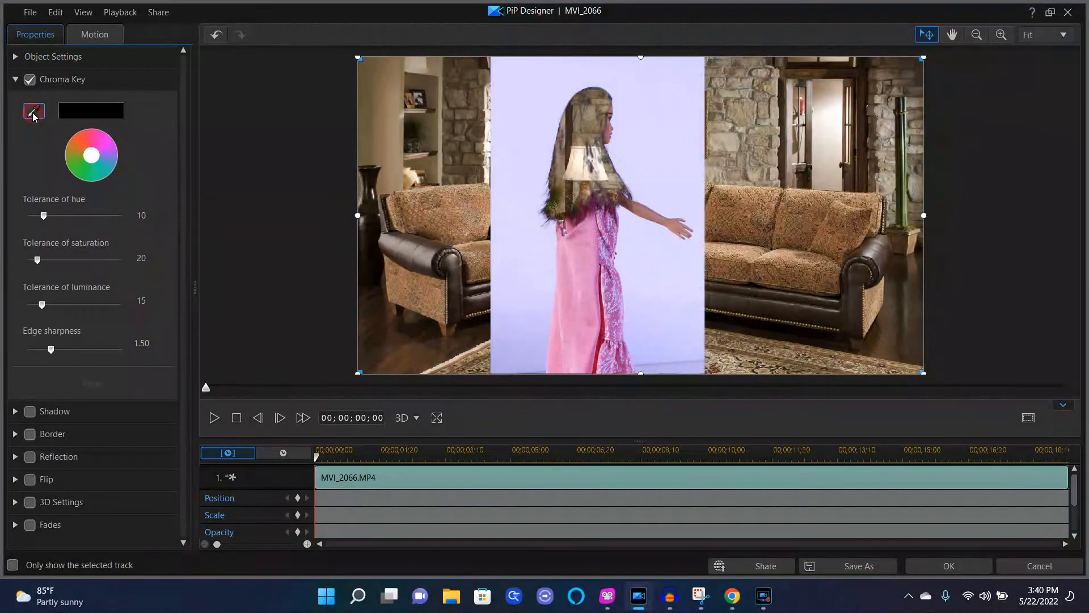
pyautogui.click(517, 124)
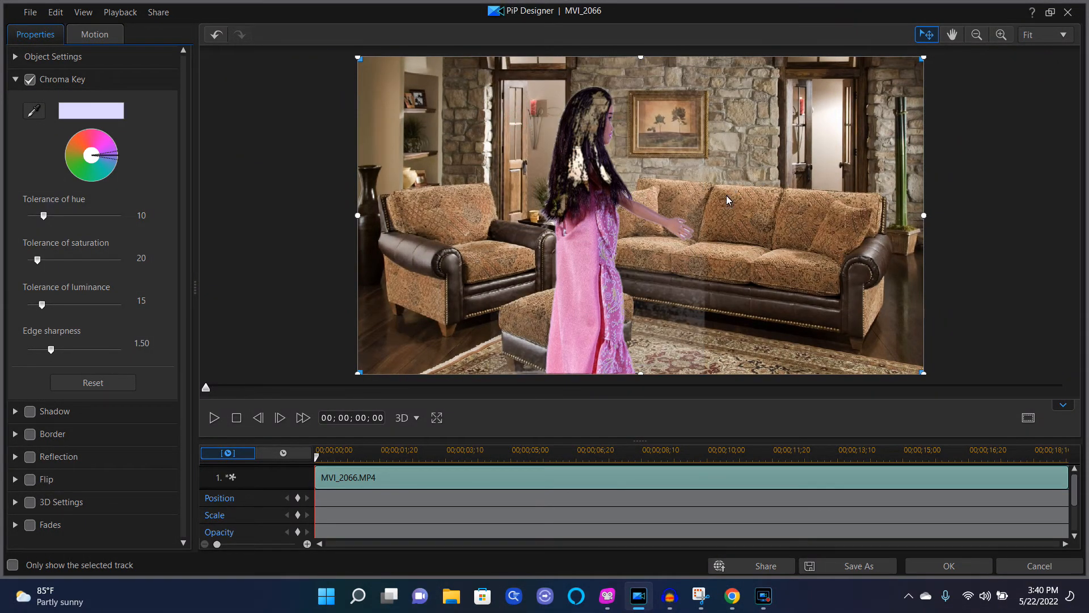
pyautogui.moveTo(53, 349); pyautogui.dragTo(128, 347)
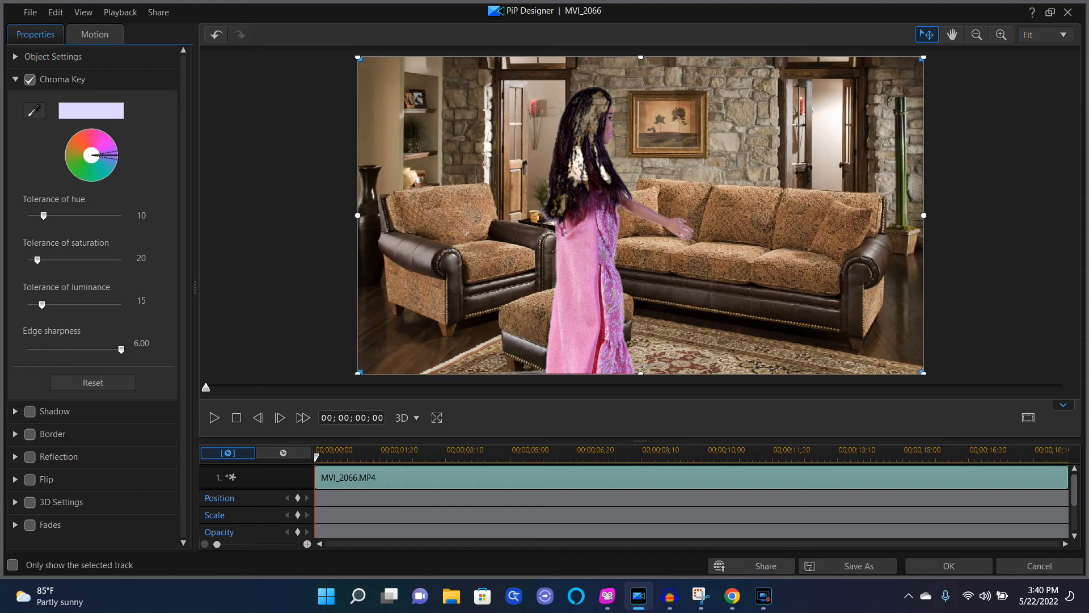
pyautogui.click(964, 566)
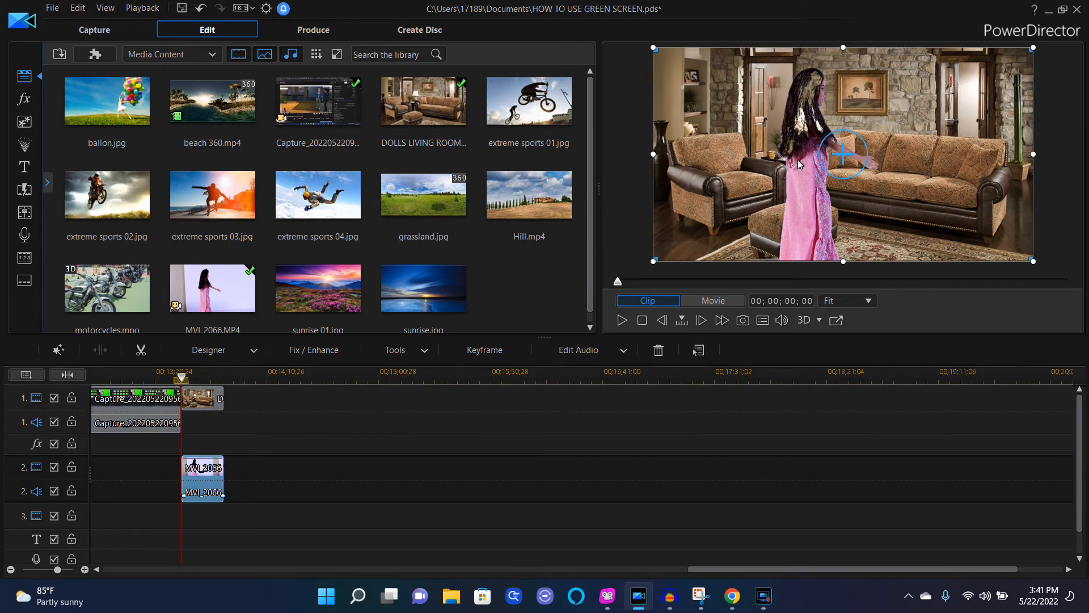
# Step: Enable Color Adjustment for clip MVI_2066 and set its brightness to -26
pyautogui.click(309, 353)
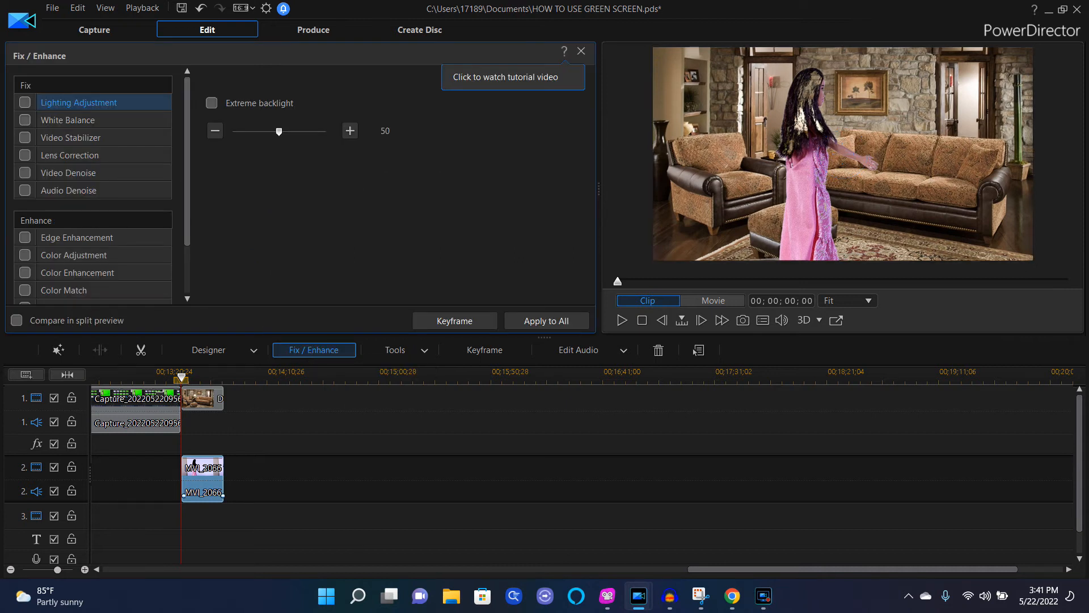
pyautogui.click(24, 255)
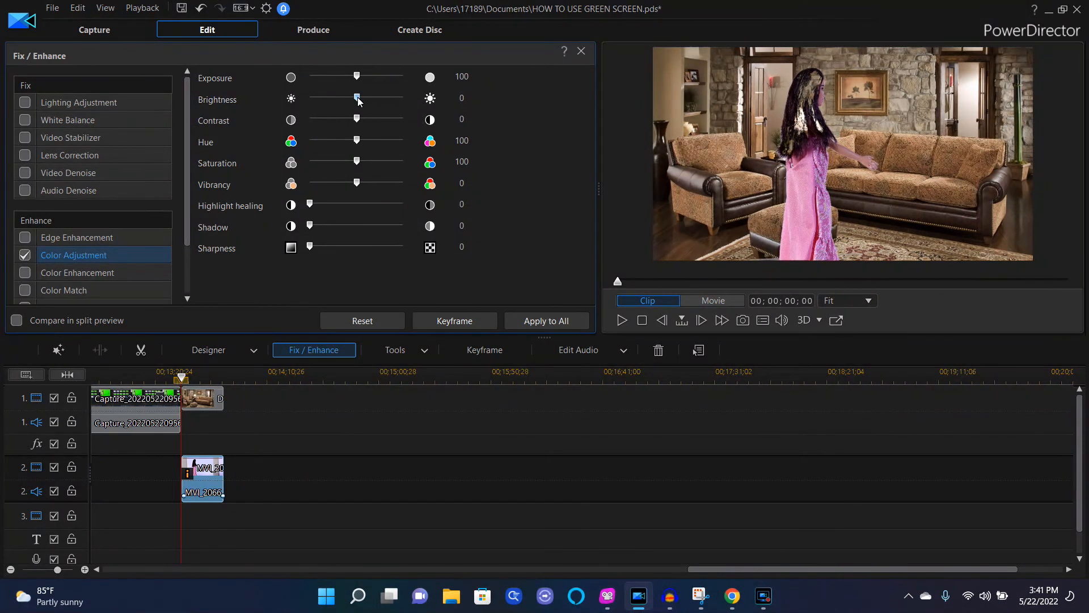
pyautogui.moveTo(359, 101); pyautogui.dragTo(334, 107)
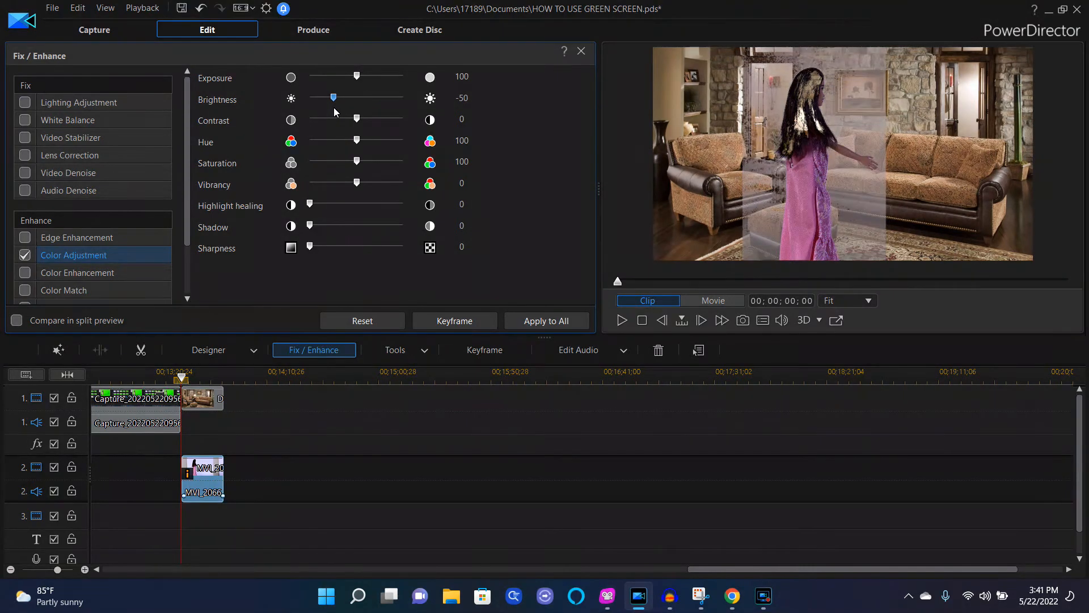
pyautogui.moveTo(333, 108); pyautogui.dragTo(346, 105)
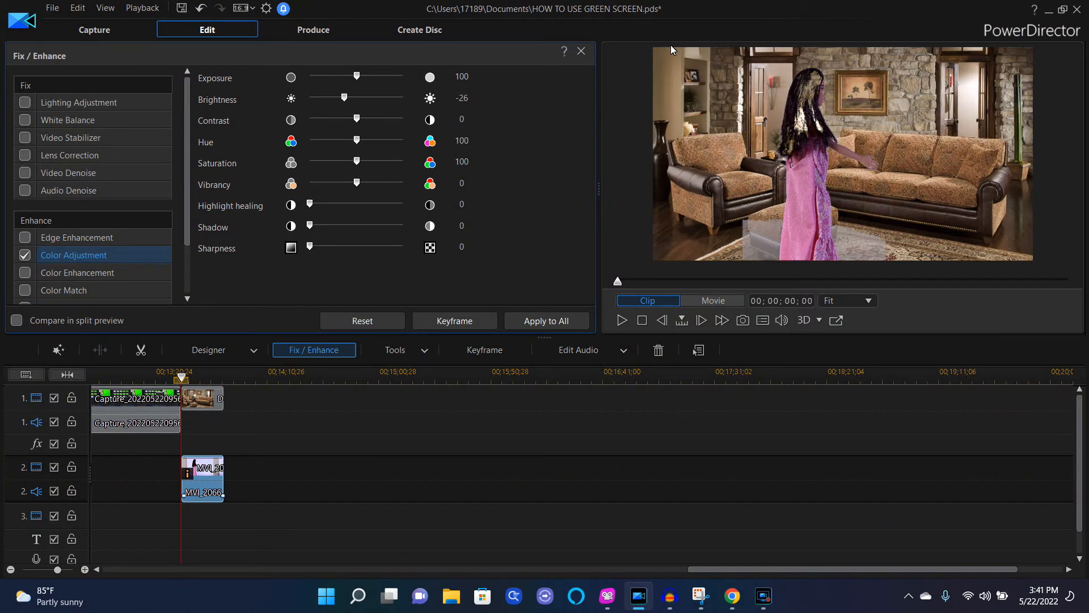
pyautogui.click(581, 52)
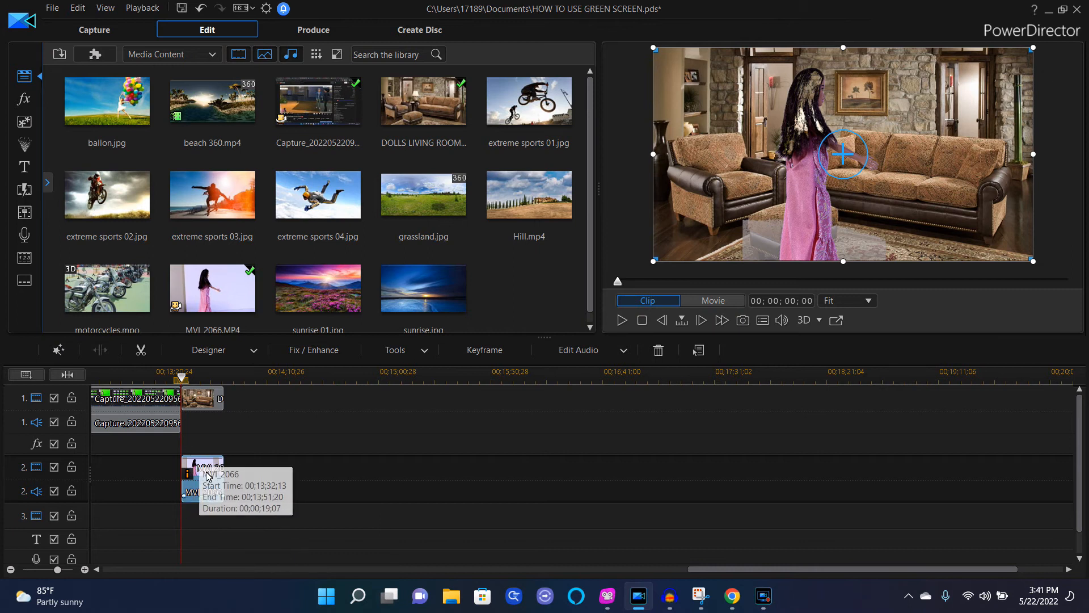
# Step: Try chroma key tolerances of hue 12, saturation 96 and luminance 70 in PiP Designer, discarding the changes
pyautogui.click(254, 351)
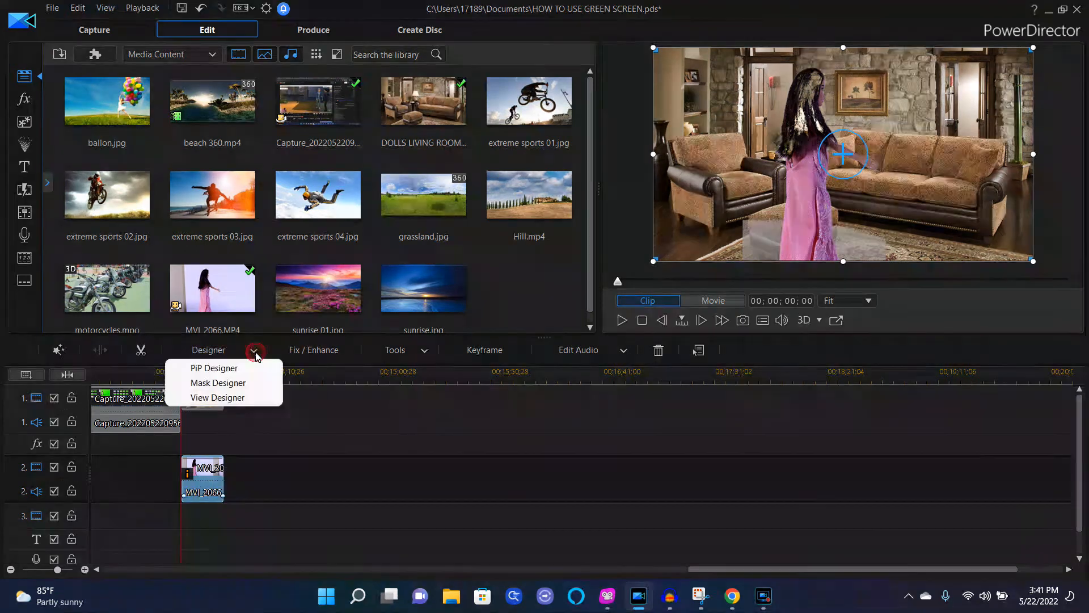
pyautogui.click(231, 369)
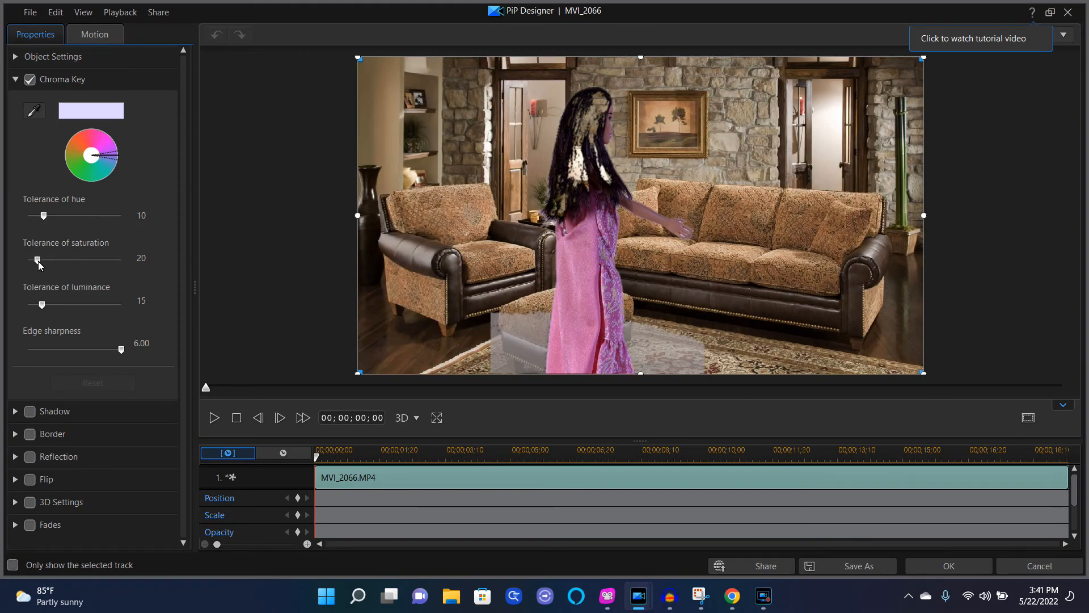
pyautogui.moveTo(40, 265); pyautogui.dragTo(68, 264)
pyautogui.moveTo(39, 305); pyautogui.dragTo(91, 306)
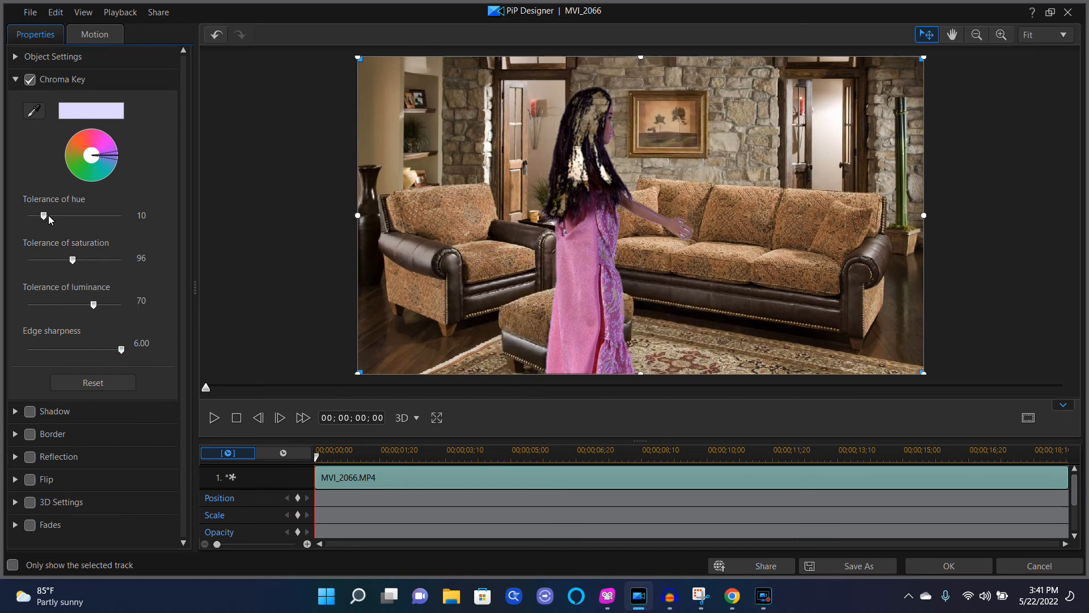
pyautogui.moveTo(44, 215)
pyautogui.mouseDown()
pyautogui.moveTo(87, 219)
pyautogui.moveTo(48, 223)
pyautogui.mouseUp()
pyautogui.moveTo(73, 259); pyautogui.dragTo(74, 259)
pyautogui.click(1041, 568)
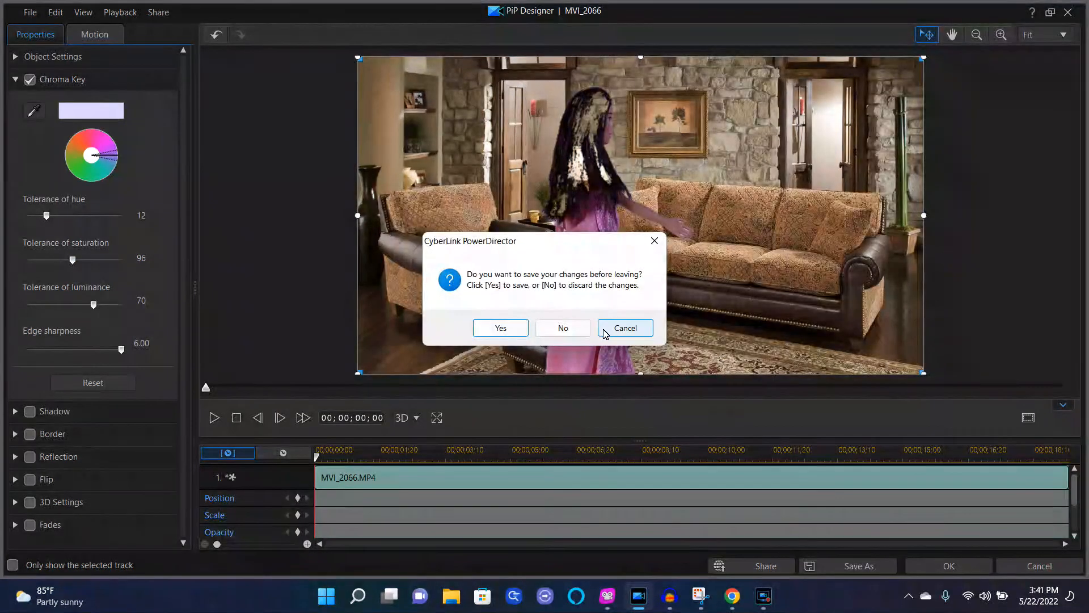
pyautogui.click(574, 332)
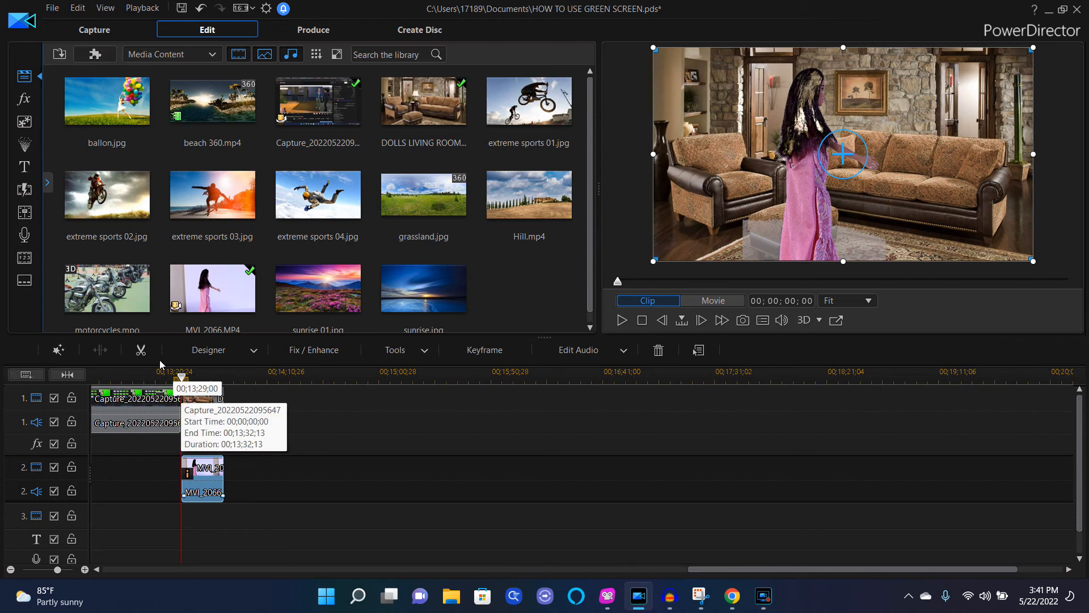
# Step: Move the keyed MVI_2066 clip down to track 3 further along, and place a fresh MVI_2066.MP4 on track 1
pyautogui.click(208, 481)
pyautogui.moveTo(209, 481); pyautogui.dragTo(944, 530)
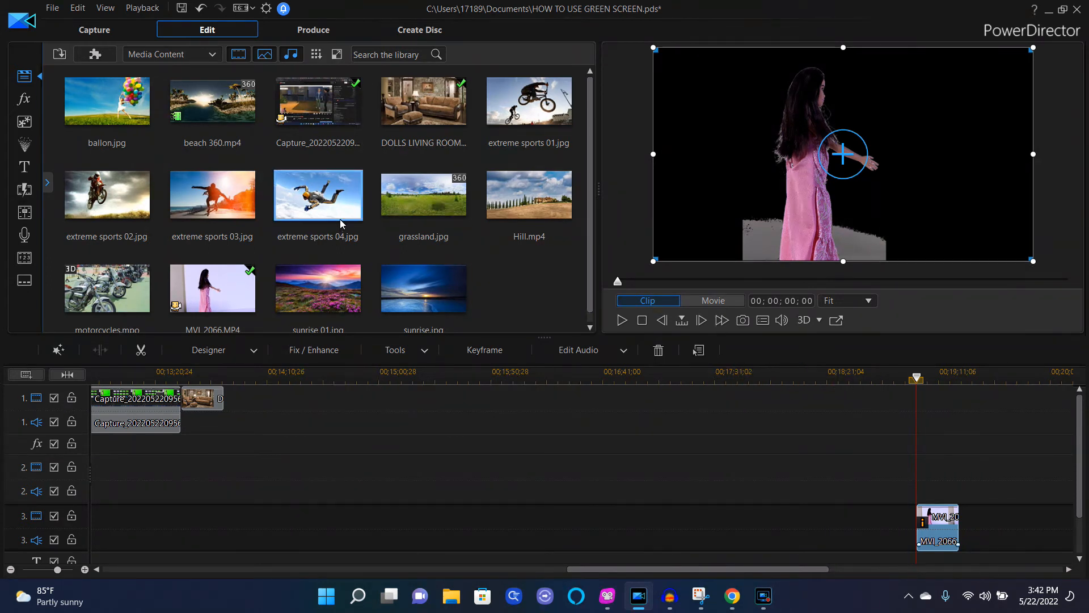
pyautogui.moveTo(228, 282); pyautogui.dragTo(271, 434)
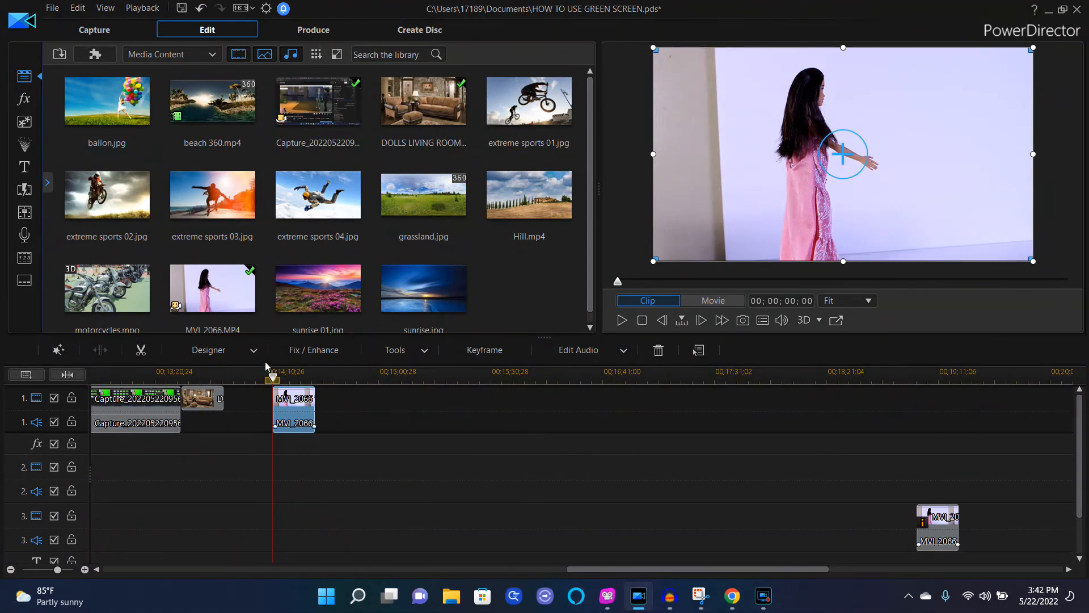
# Step: Enable Color Adjustment for the new MVI_2066 clip and set its brightness to -49
pyautogui.click(320, 351)
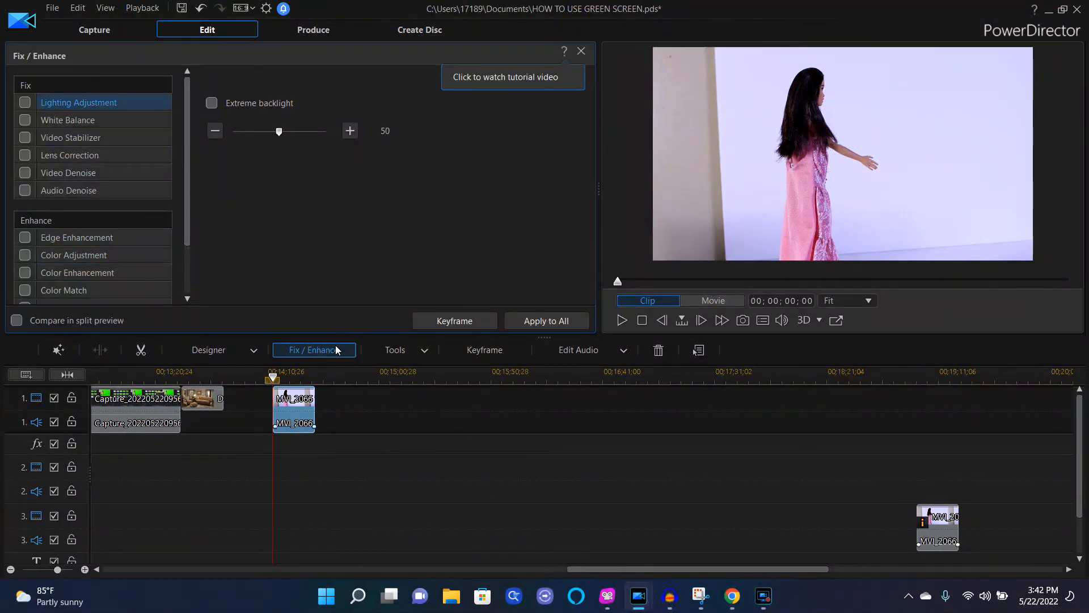
pyautogui.click(25, 255)
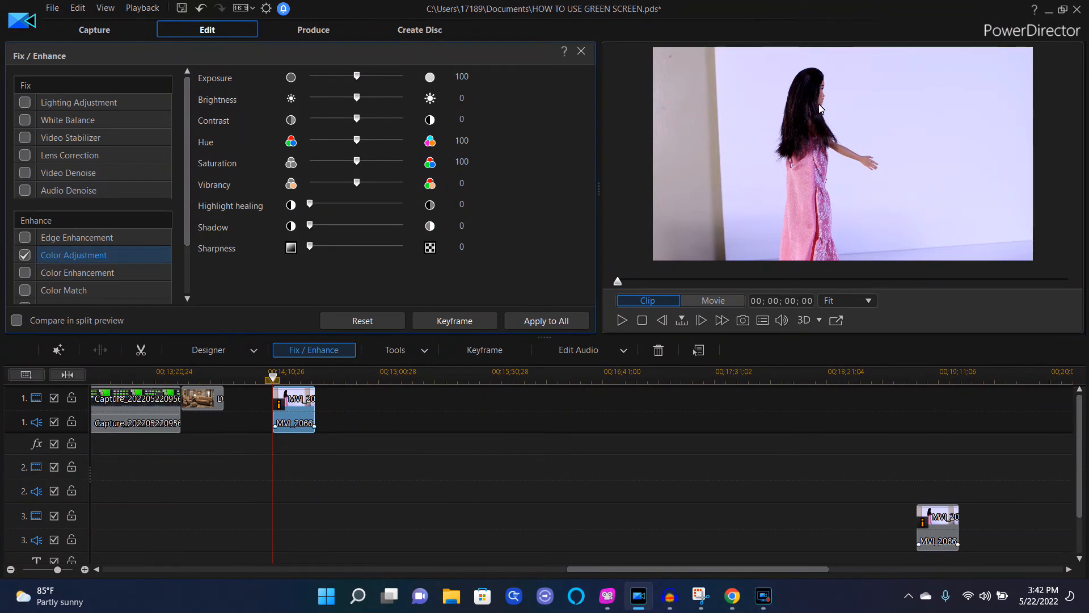
pyautogui.click(357, 100)
pyautogui.moveTo(357, 100); pyautogui.dragTo(332, 109)
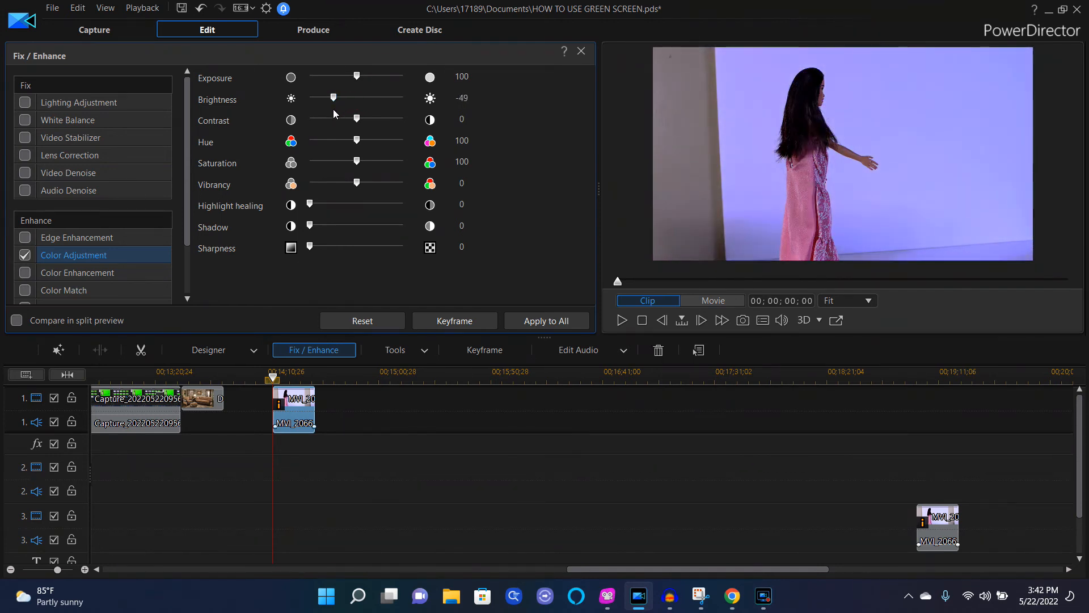
pyautogui.click(582, 52)
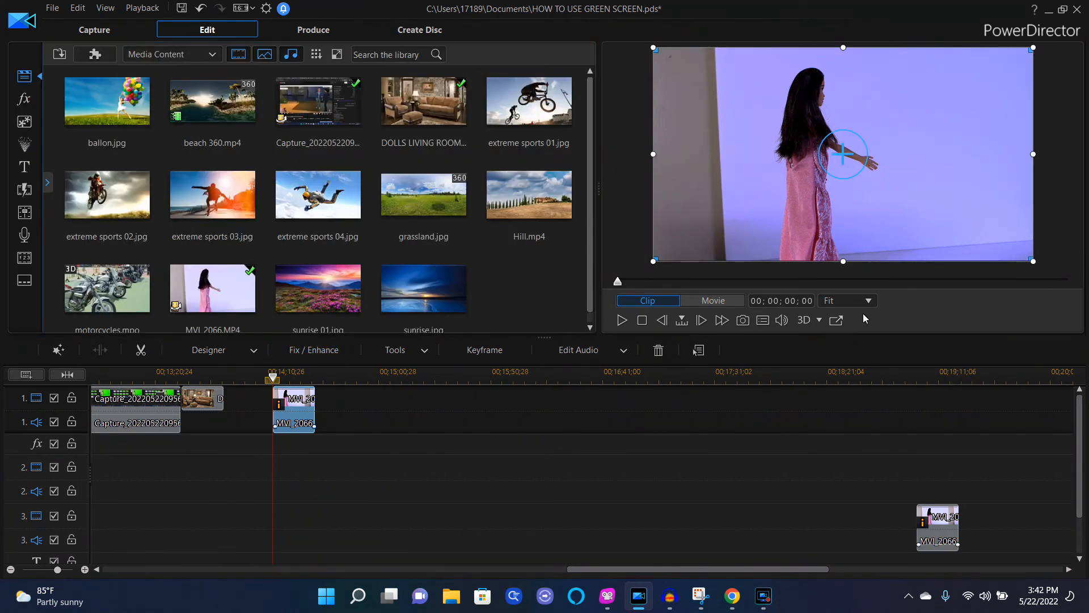
# Step: Move the new clip to track 2 and chroma key its lavender backdrop in PiP Designer with edge sharpness 6.00
pyautogui.moveTo(300, 414); pyautogui.dragTo(208, 476)
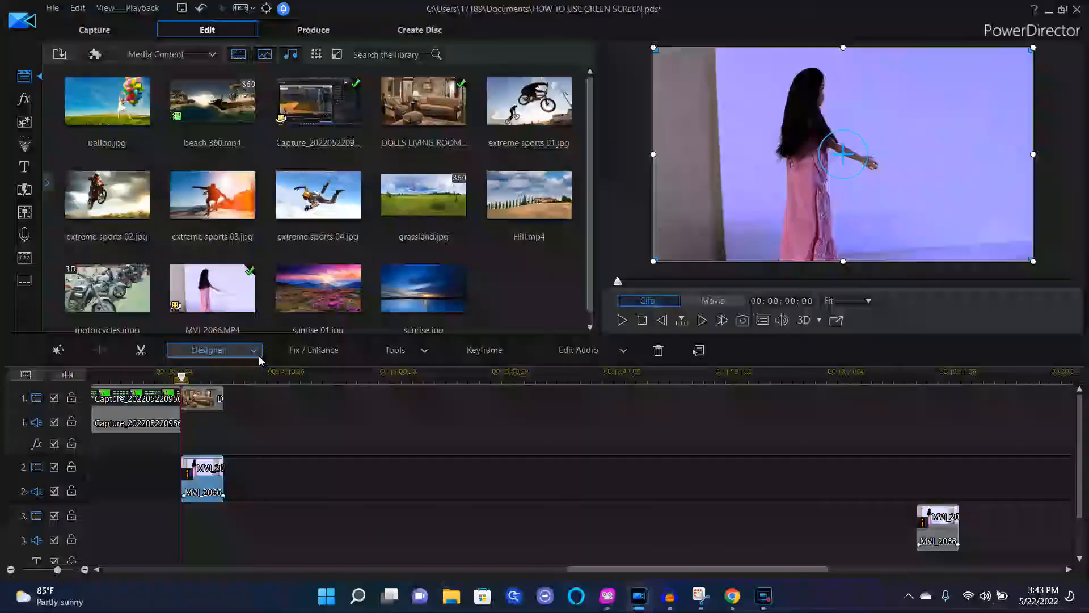
pyautogui.click(257, 352)
pyautogui.click(231, 368)
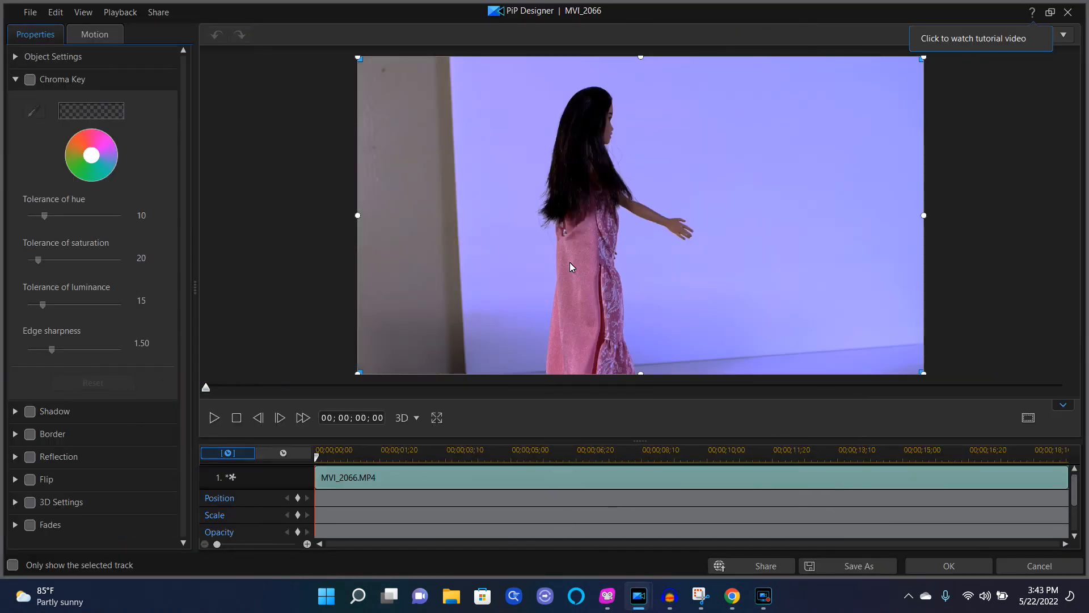
pyautogui.click(30, 80)
pyautogui.click(30, 113)
pyautogui.click(716, 166)
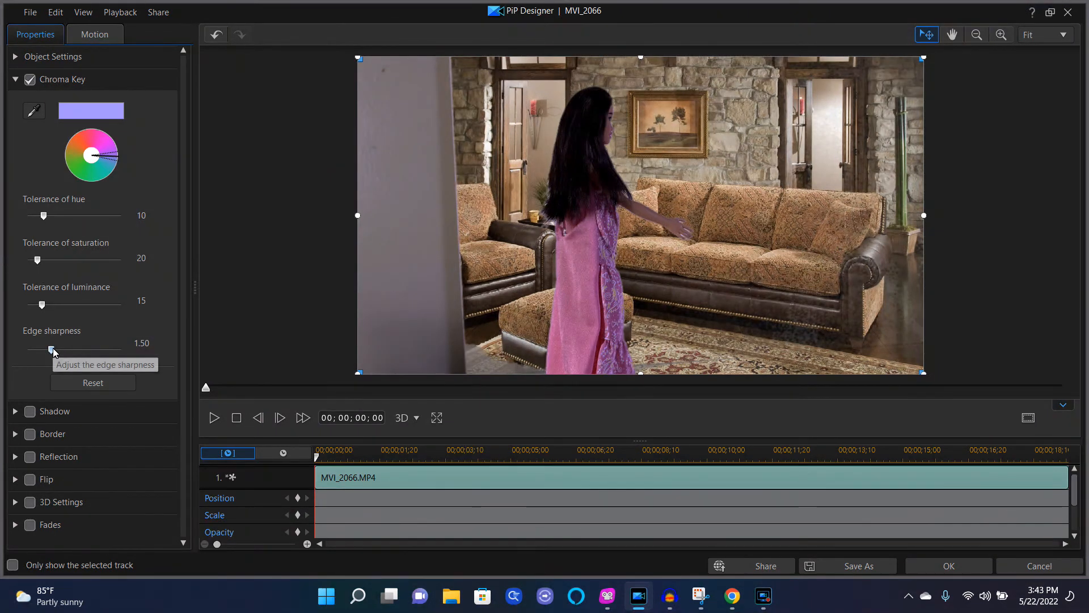
pyautogui.moveTo(54, 350); pyautogui.dragTo(156, 350)
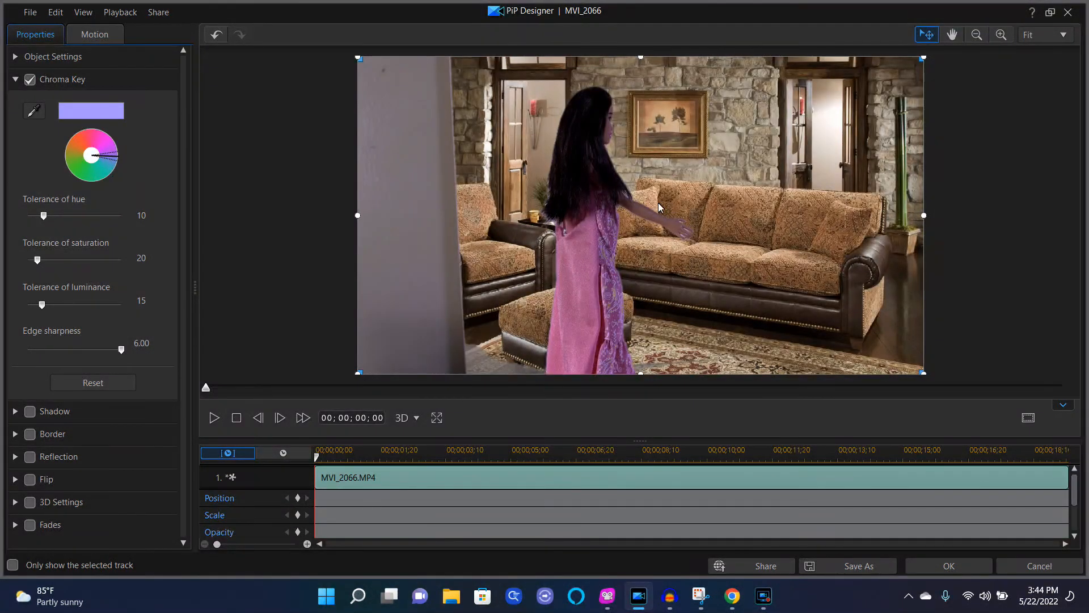
pyautogui.click(214, 418)
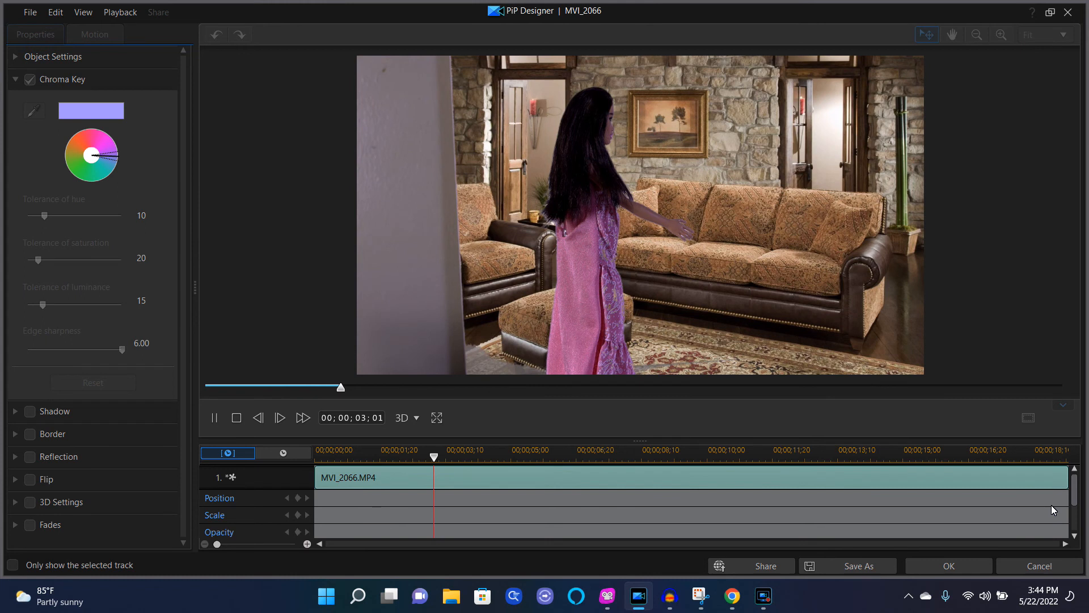
pyautogui.click(949, 566)
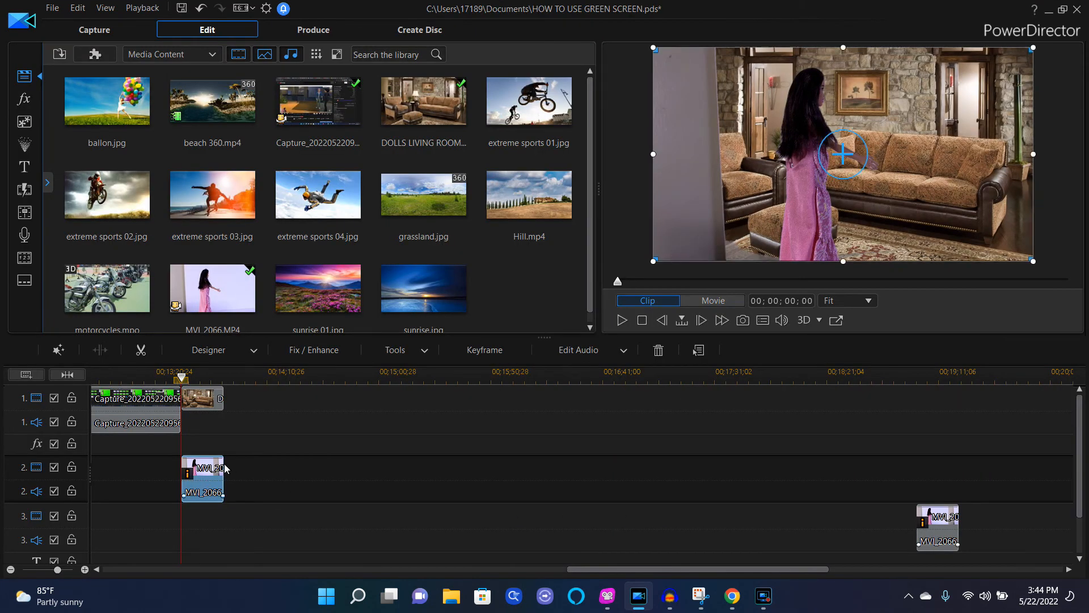
# Step: Trim the beginning of clip MVI_2066 on track 2
pyautogui.moveTo(219, 473); pyautogui.dragTo(375, 472)
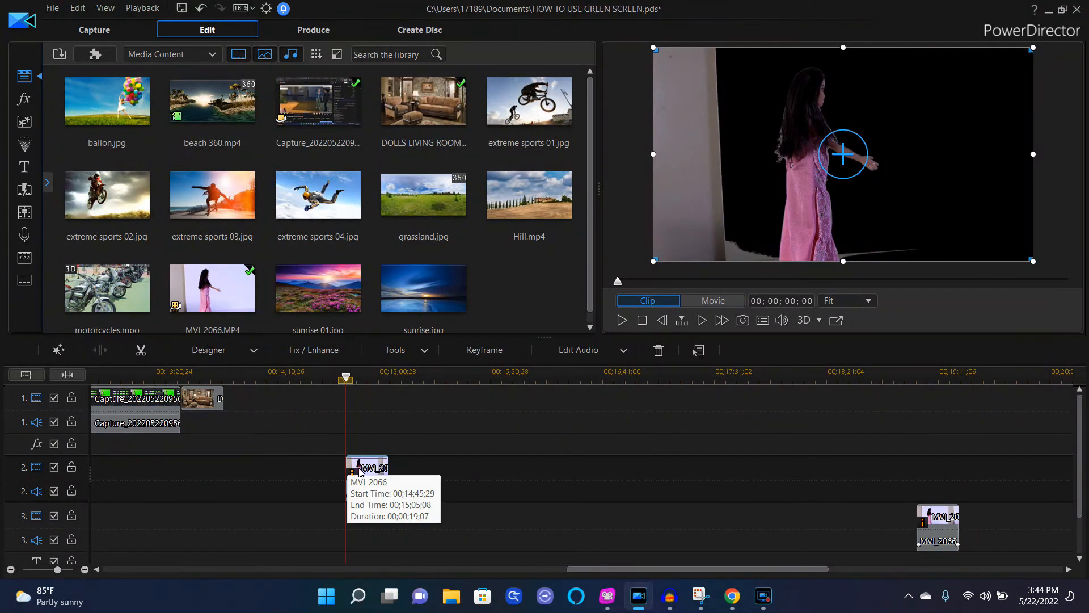
pyautogui.click(348, 471)
pyautogui.moveTo(350, 472); pyautogui.dragTo(364, 473)
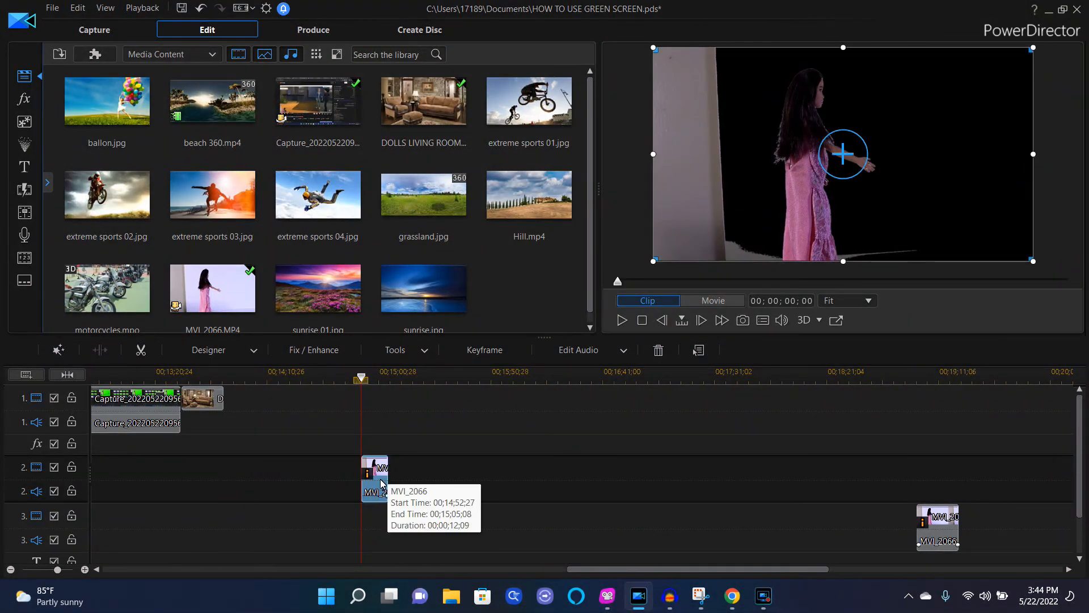
# Step: Mute clip MVI_2066 and move it back to start right after the Capture clip
pyautogui.rightClick(381, 485)
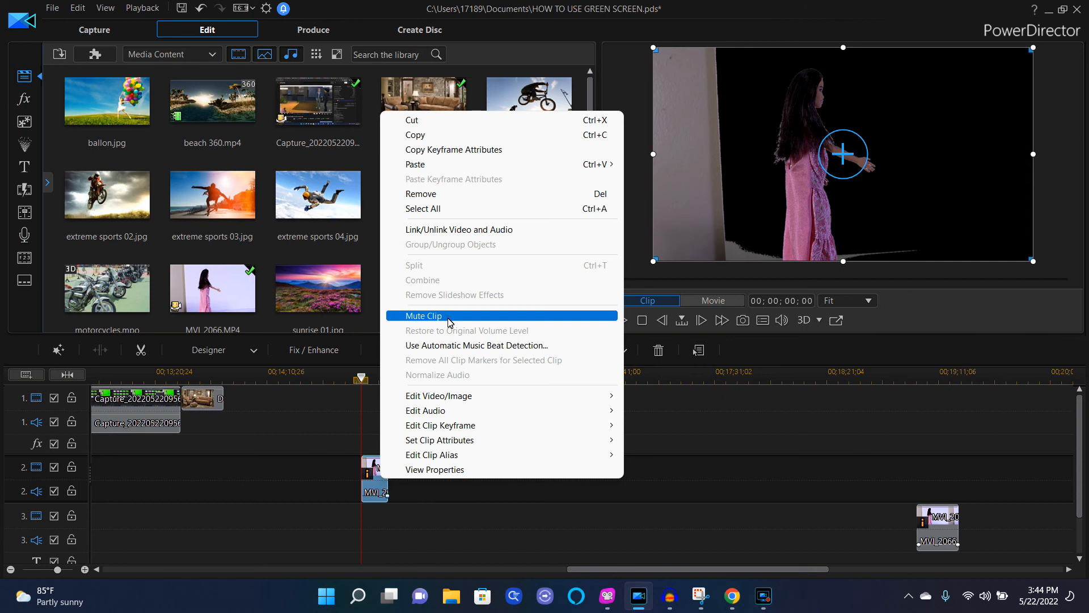
pyautogui.click(450, 318)
pyautogui.moveTo(371, 485); pyautogui.dragTo(193, 458)
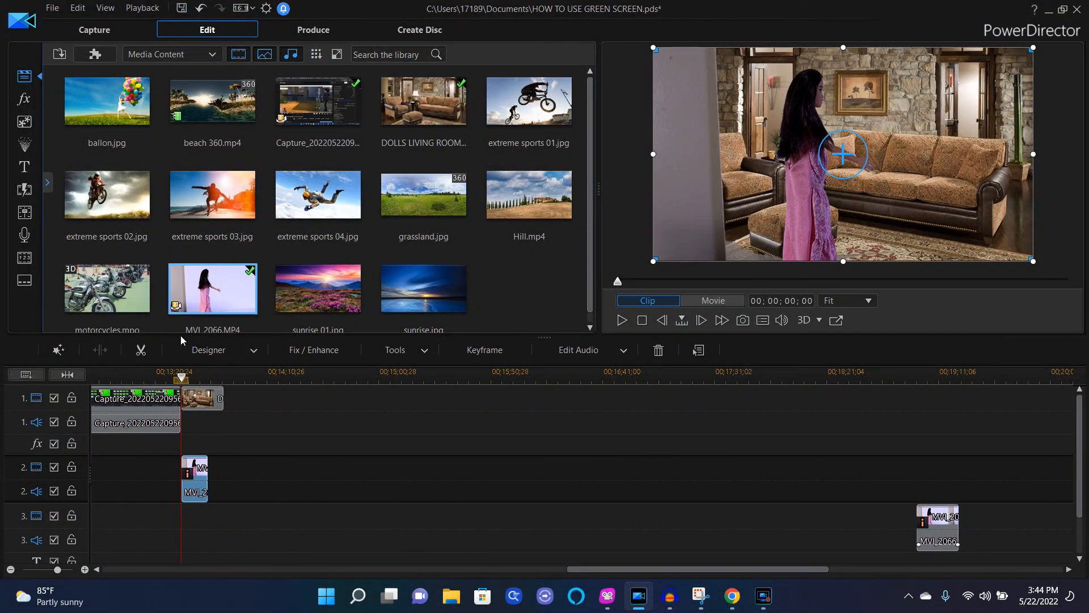
# Step: Apply a half-frame rectangular mask to clip MVI_2066 in Mask Designer, shift it slightly right, and play back the result
pyautogui.click(253, 351)
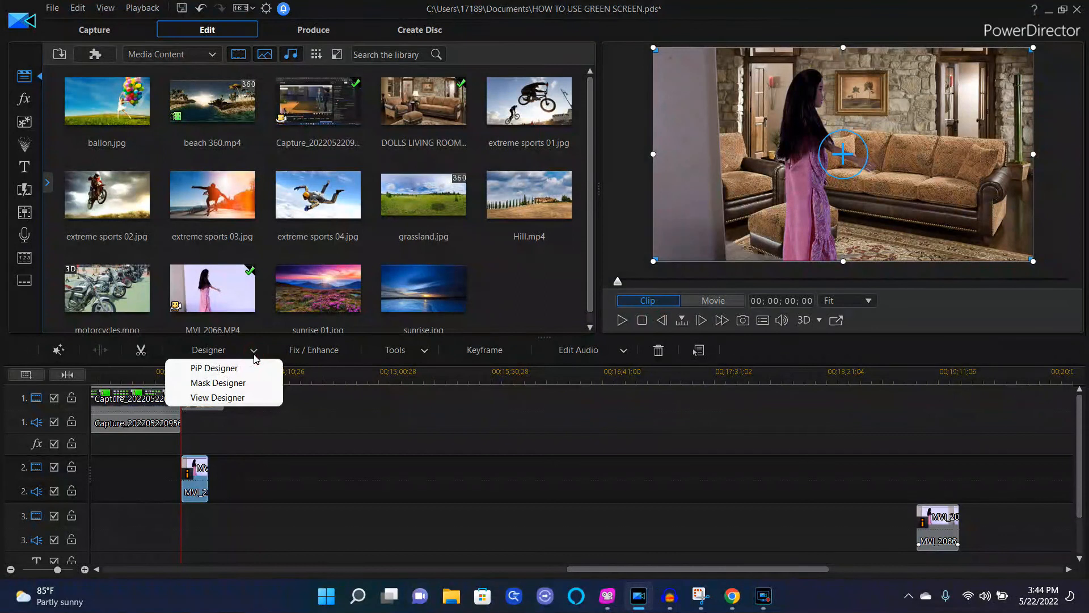
pyautogui.click(231, 384)
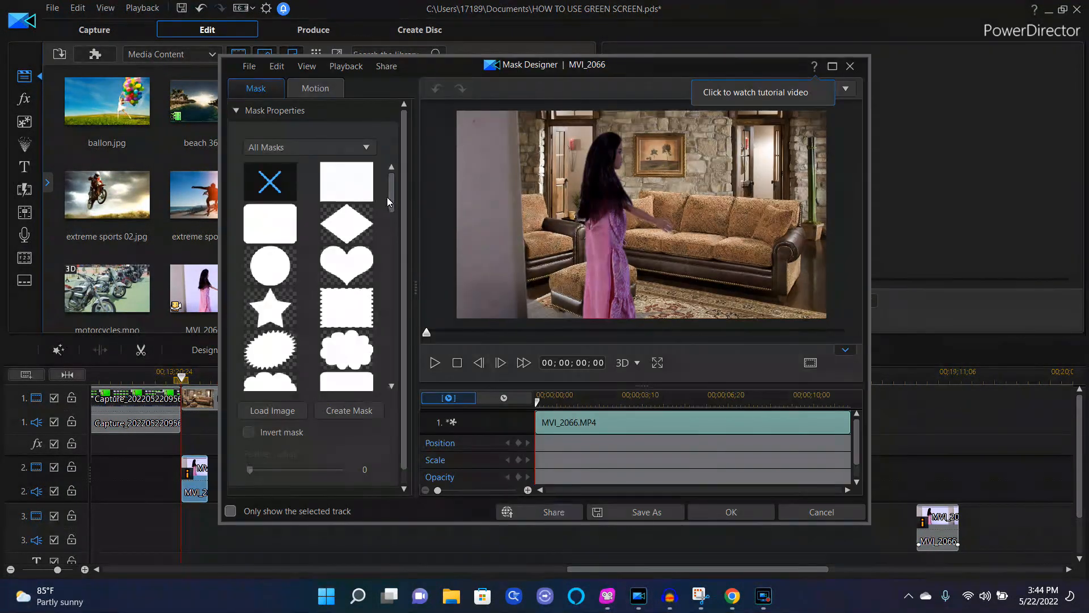
pyautogui.moveTo(388, 196); pyautogui.dragTo(395, 326)
pyautogui.click(335, 311)
pyautogui.moveTo(589, 240); pyautogui.dragTo(647, 248)
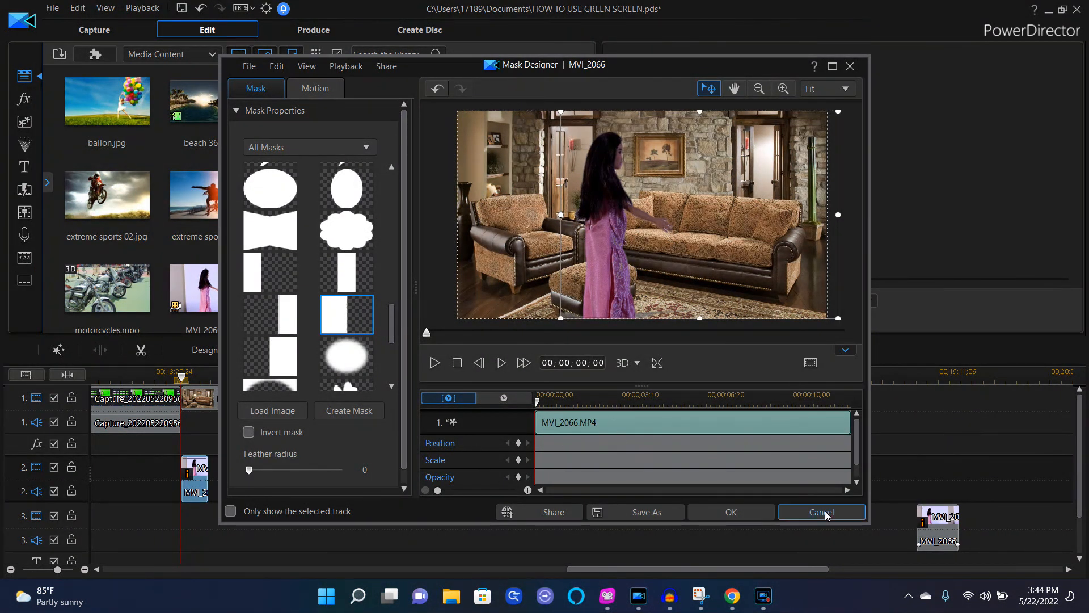
pyautogui.click(752, 513)
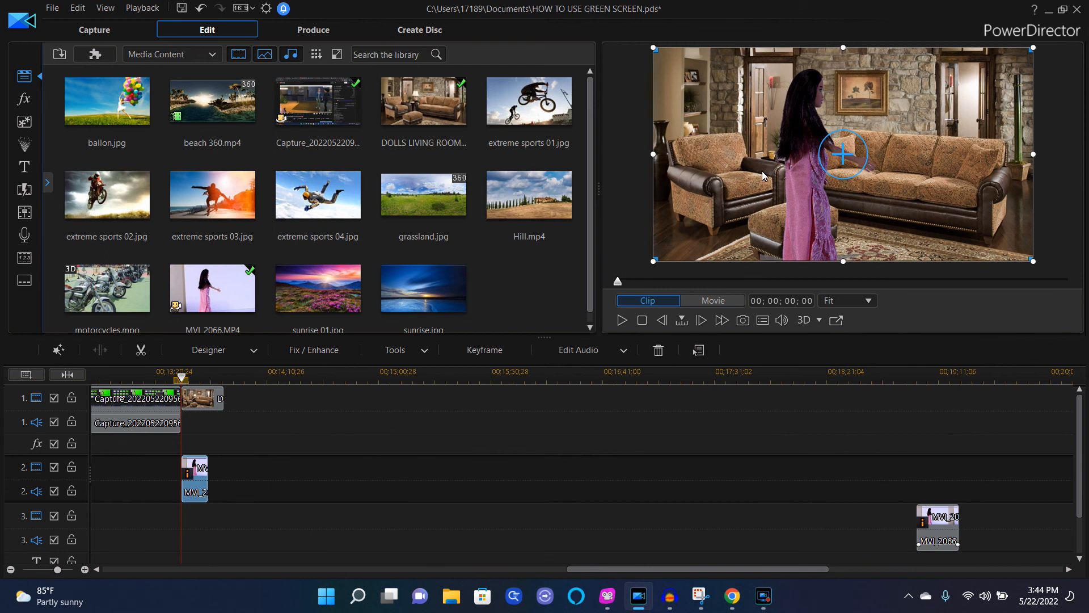
pyautogui.click(622, 321)
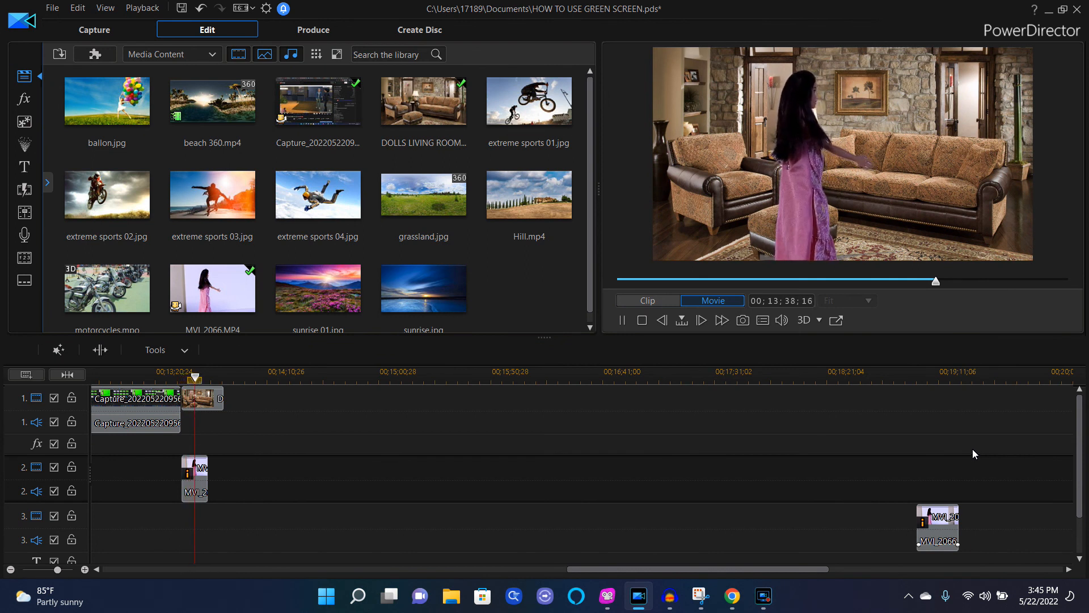
pyautogui.click(642, 319)
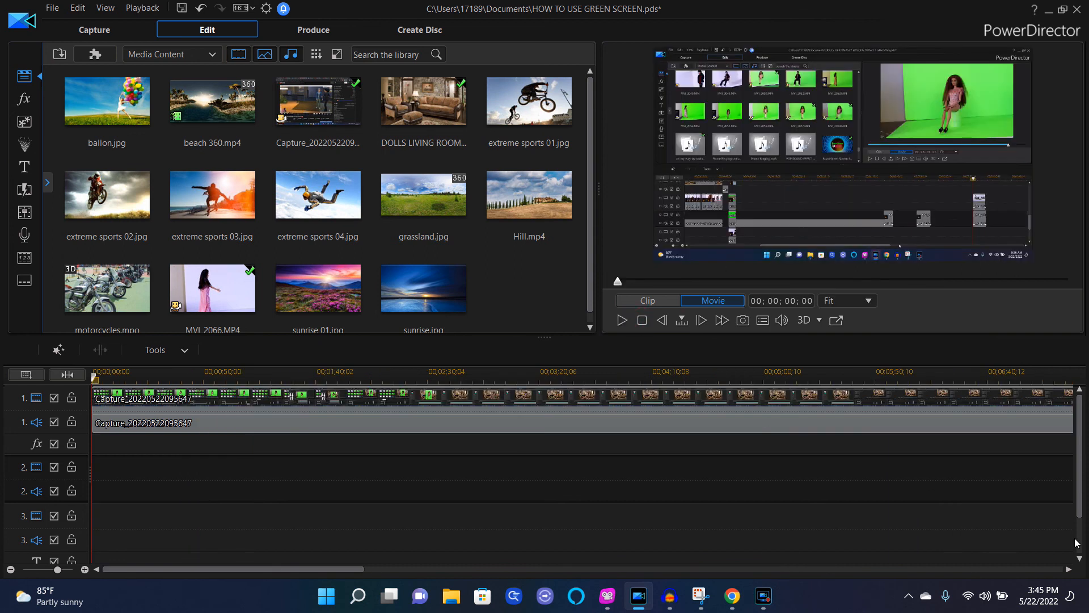
# Step: Shorten the DOLLS LIVING ROOM 1 image on track 1 so it ends together with clip MVI_2066
pyautogui.moveTo(351, 569); pyautogui.dragTo(777, 569)
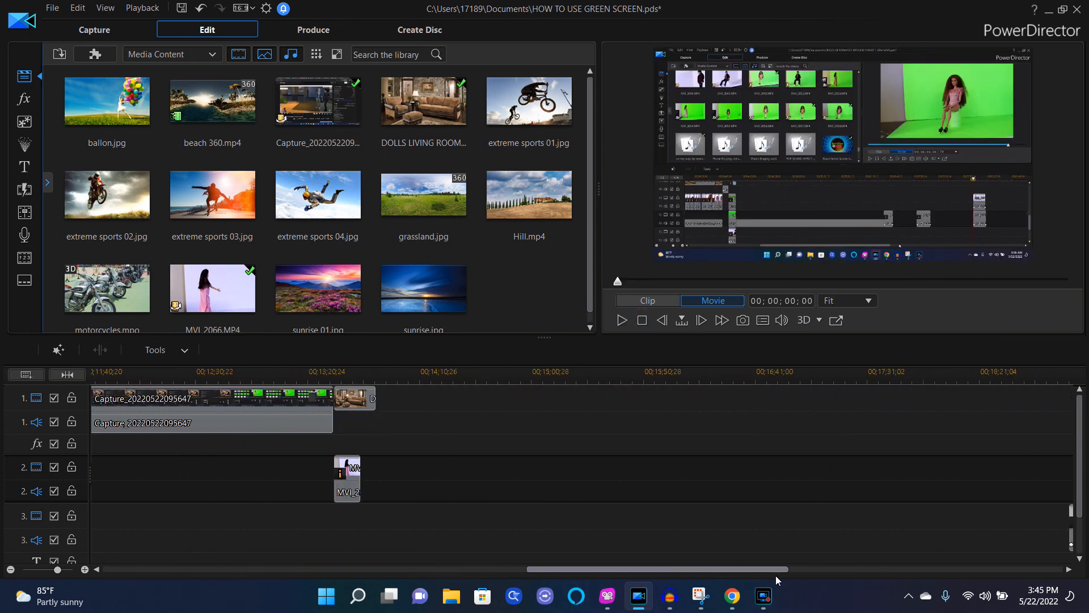
pyautogui.click(370, 399)
pyautogui.moveTo(376, 399); pyautogui.dragTo(361, 399)
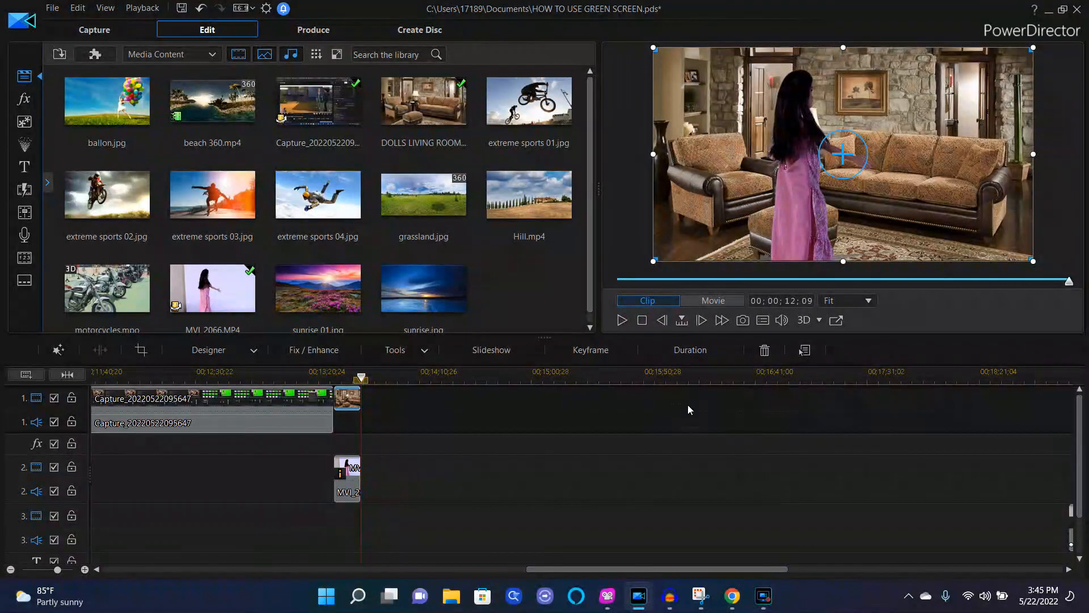
pyautogui.click(764, 597)
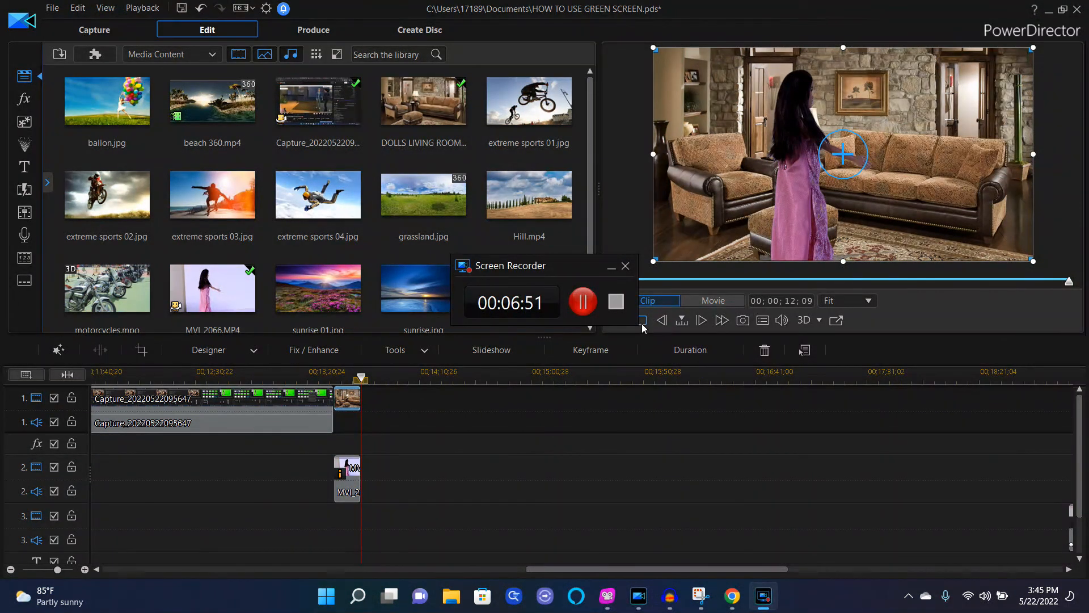